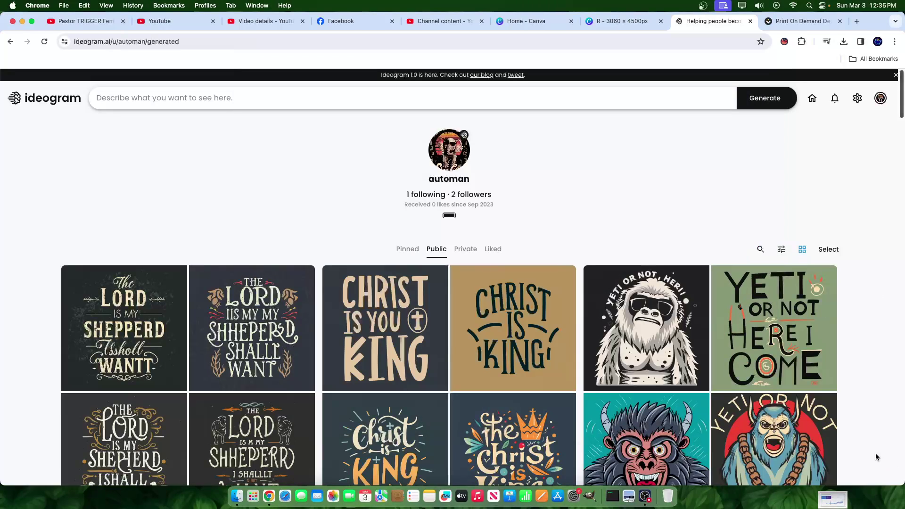
Reload the Ideogram profile page
{"action": "scroll", "coordinate": [875, 454], "scroll_direction": "down", "scroll_amount": 6}
{"action": "scroll", "coordinate": [876, 453], "scroll_direction": "up", "scroll_amount": 6}
{"action": "right_click", "coordinate": [606, 207]}
{"action": "left_click", "coordinate": [622, 230]}
View the profile's Pinned images, which show 'No pins yet'
{"action": "scroll", "coordinate": [210, 216], "scroll_direction": "down", "scroll_amount": 1}
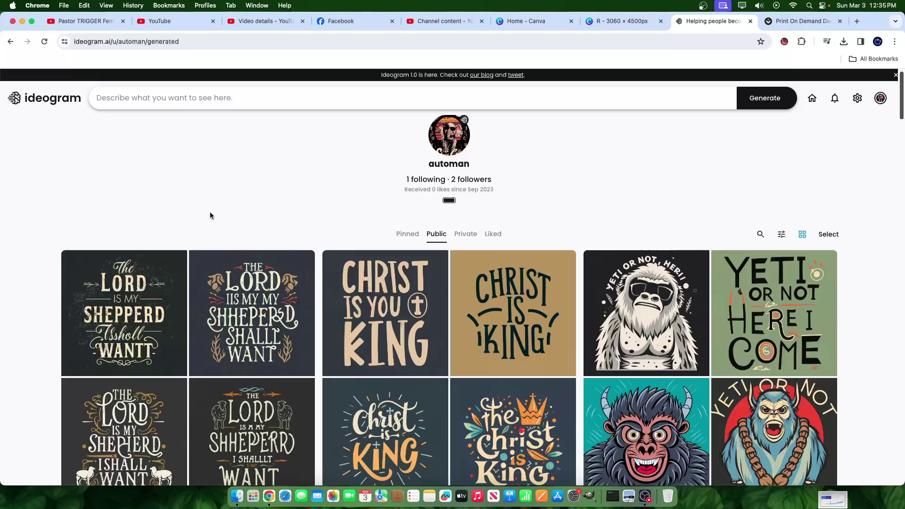
{"action": "scroll", "coordinate": [374, 317], "scroll_direction": "down", "scroll_amount": 15}
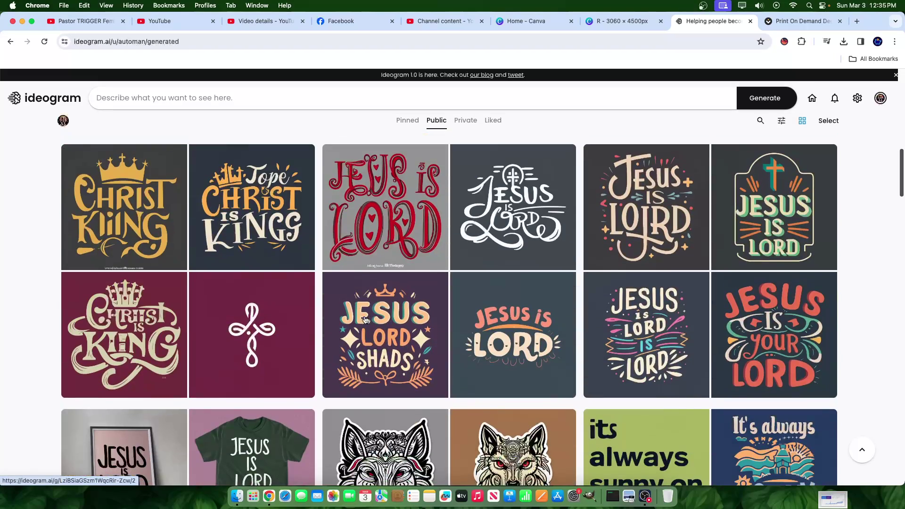
{"action": "scroll", "coordinate": [374, 316], "scroll_direction": "up", "scroll_amount": 12}
{"action": "scroll", "coordinate": [374, 316], "scroll_direction": "up", "scroll_amount": 4}
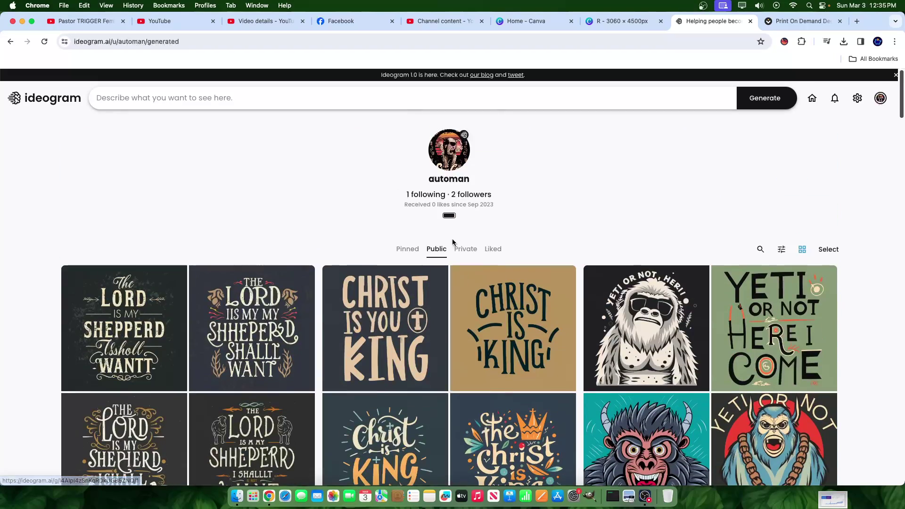
{"action": "left_click", "coordinate": [407, 250]}
{"action": "scroll", "coordinate": [549, 270], "scroll_direction": "down", "scroll_amount": 3}
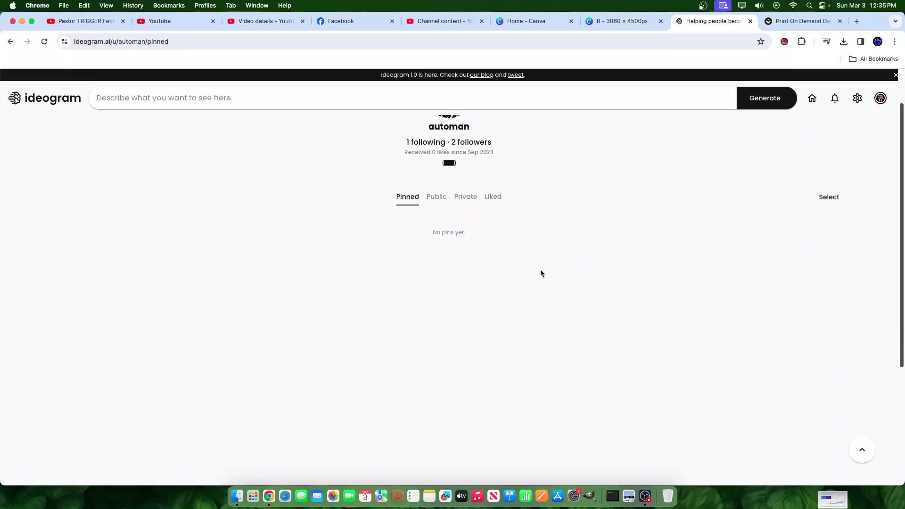
{"action": "scroll", "coordinate": [617, 177], "scroll_direction": "up", "scroll_amount": 3}
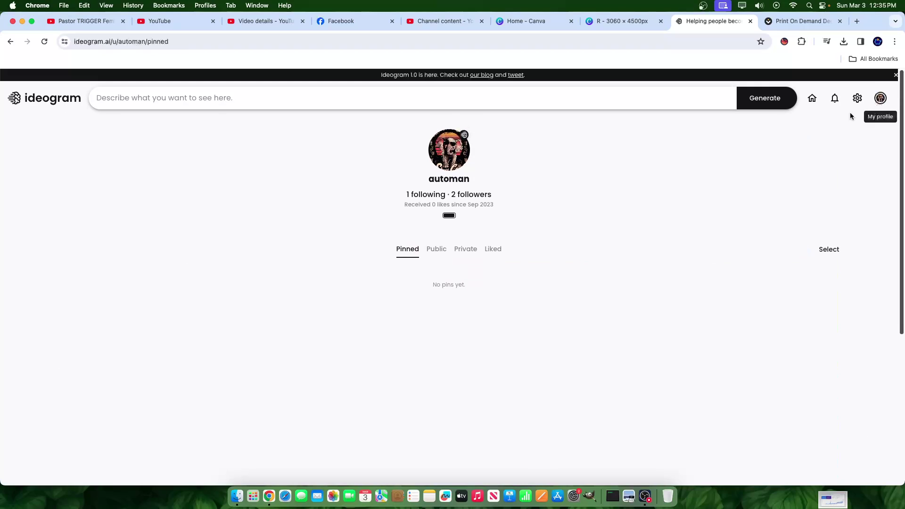
Go to the Ideogram home feed and open the sunglasses unicorn image
{"action": "left_click", "coordinate": [13, 99]}
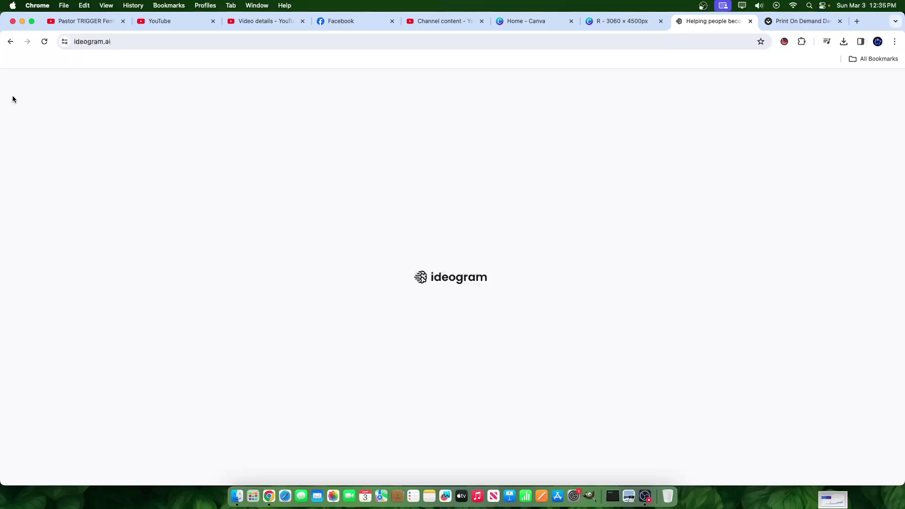
{"action": "scroll", "coordinate": [780, 329], "scroll_direction": "down", "scroll_amount": 10}
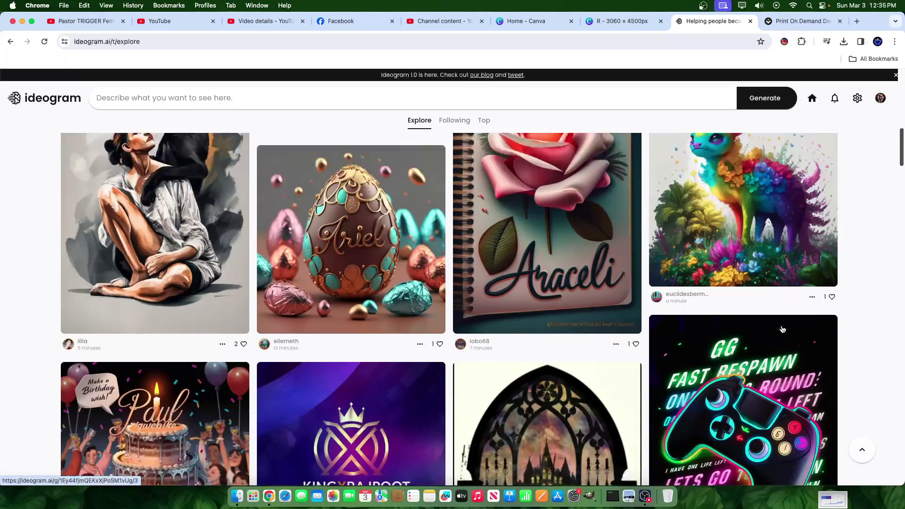
{"action": "scroll", "coordinate": [782, 329], "scroll_direction": "down", "scroll_amount": 2}
{"action": "scroll", "coordinate": [802, 283], "scroll_direction": "down", "scroll_amount": 15}
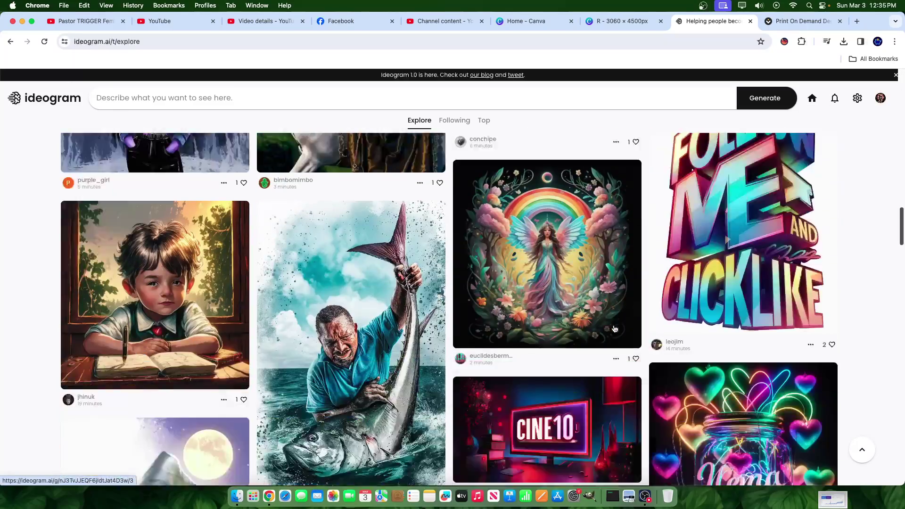
{"action": "scroll", "coordinate": [490, 296], "scroll_direction": "down", "scroll_amount": 8}
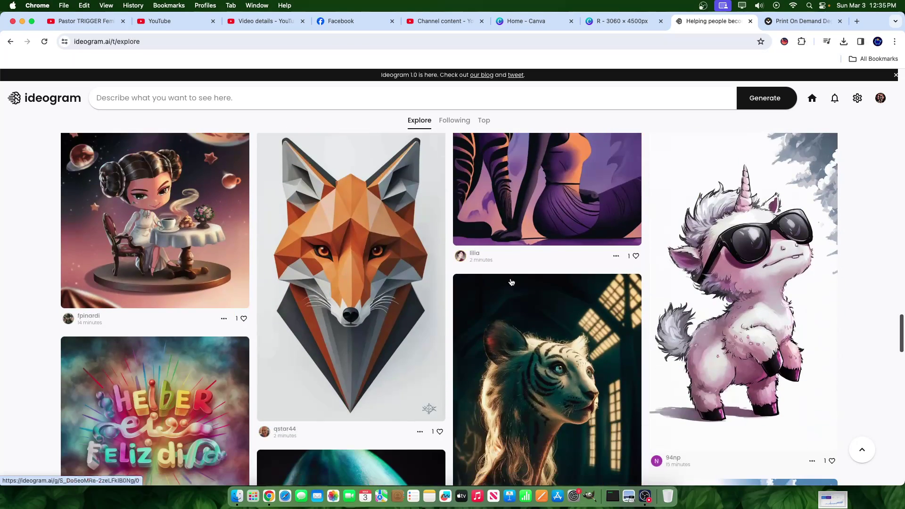
{"action": "left_click", "coordinate": [770, 286]}
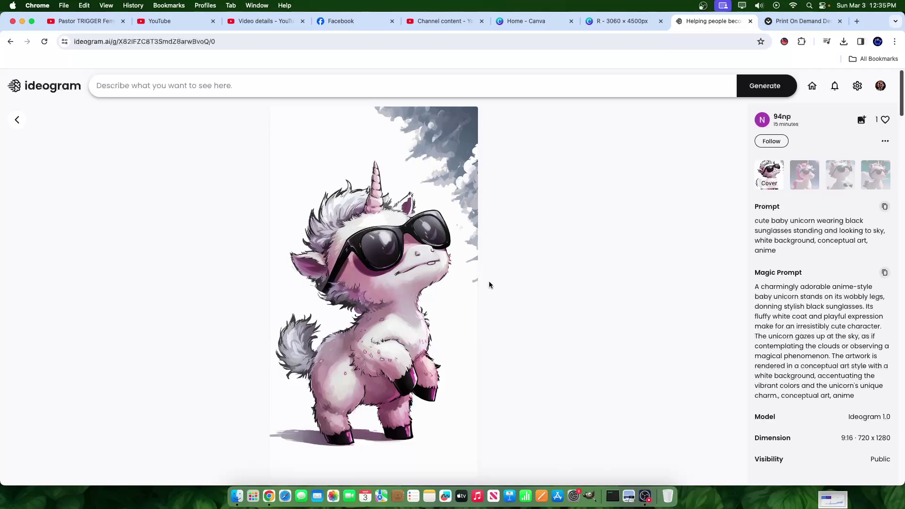
Follow the creator of the sunglasses-wearing baby unicorn image
{"action": "left_click", "coordinate": [52, 86]}
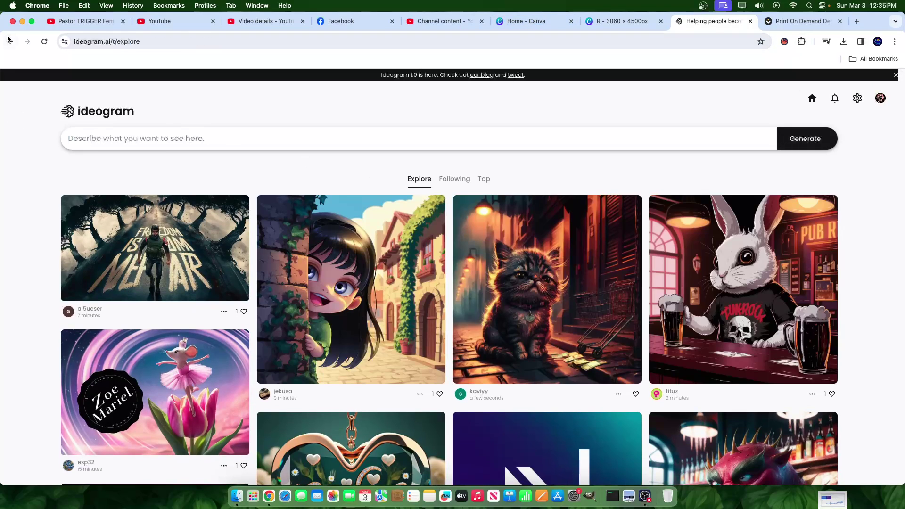
{"action": "left_click", "coordinate": [8, 39]}
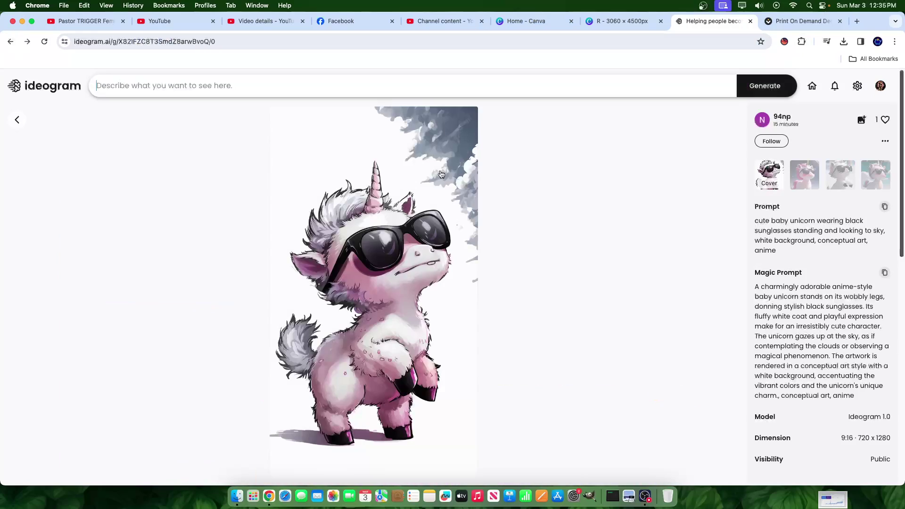
{"action": "left_click", "coordinate": [774, 141]}
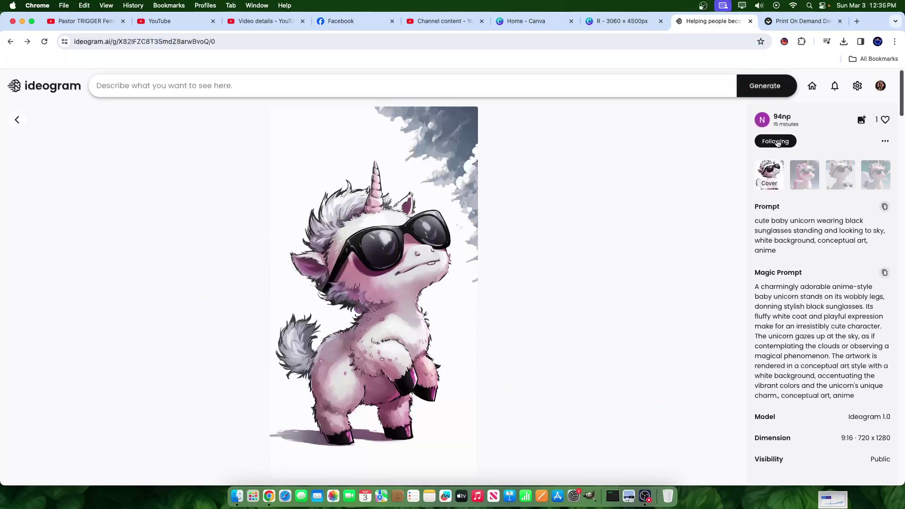
Return to the Explore feed, glance at the Canva design, and come back
{"action": "left_click", "coordinate": [36, 96]}
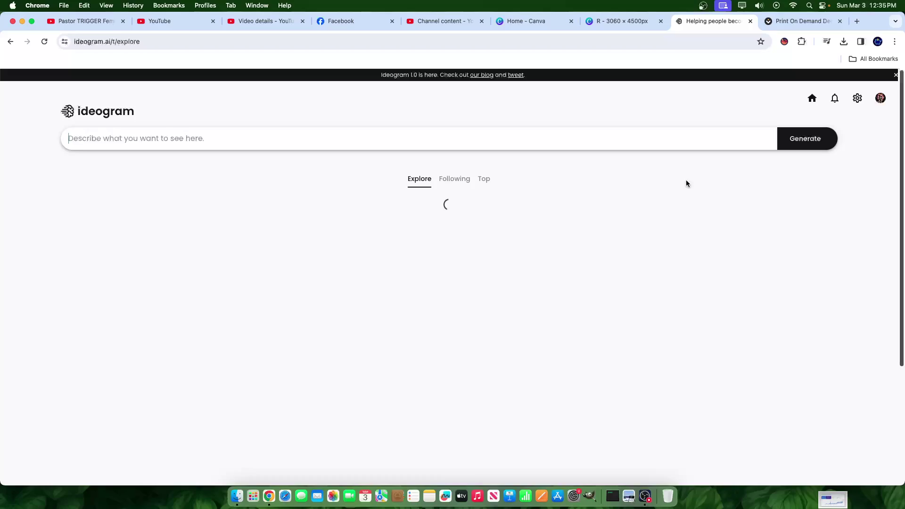
{"action": "scroll", "coordinate": [661, 269], "scroll_direction": "down", "scroll_amount": 10}
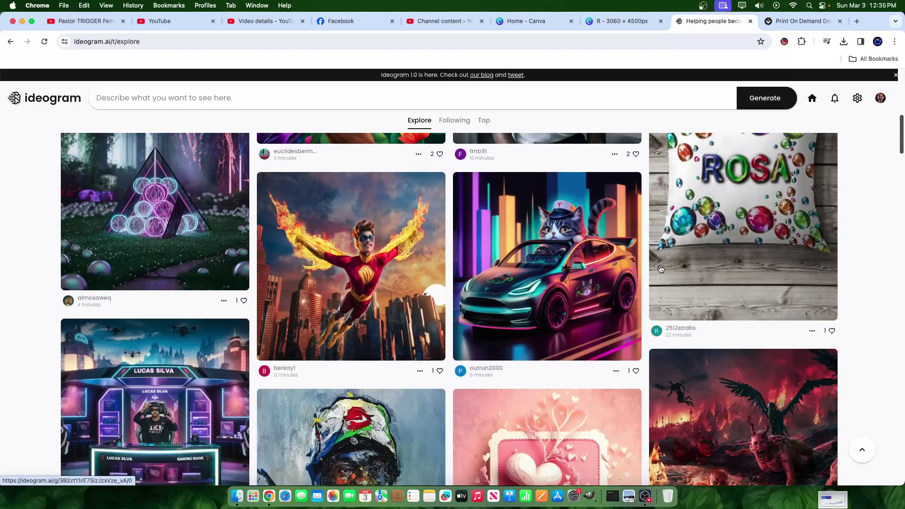
{"action": "scroll", "coordinate": [653, 267], "scroll_direction": "down", "scroll_amount": 10}
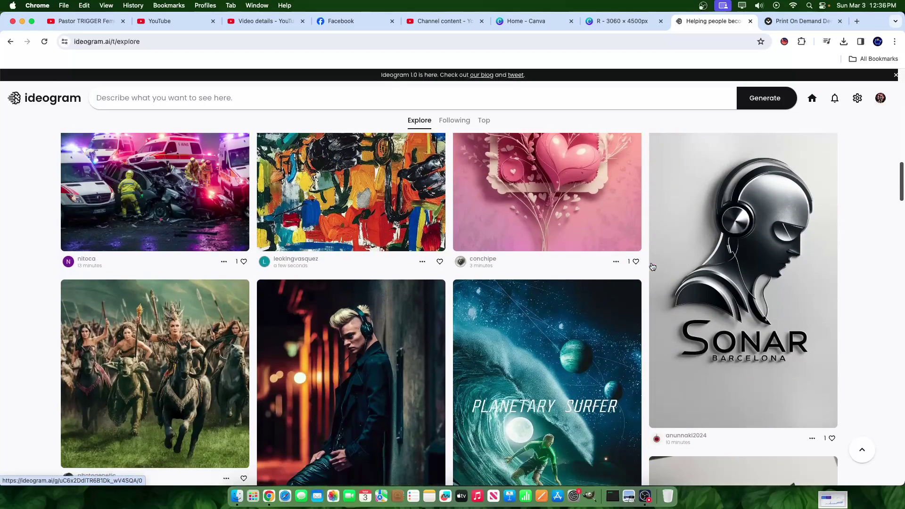
{"action": "scroll", "coordinate": [650, 265], "scroll_direction": "up", "scroll_amount": 15}
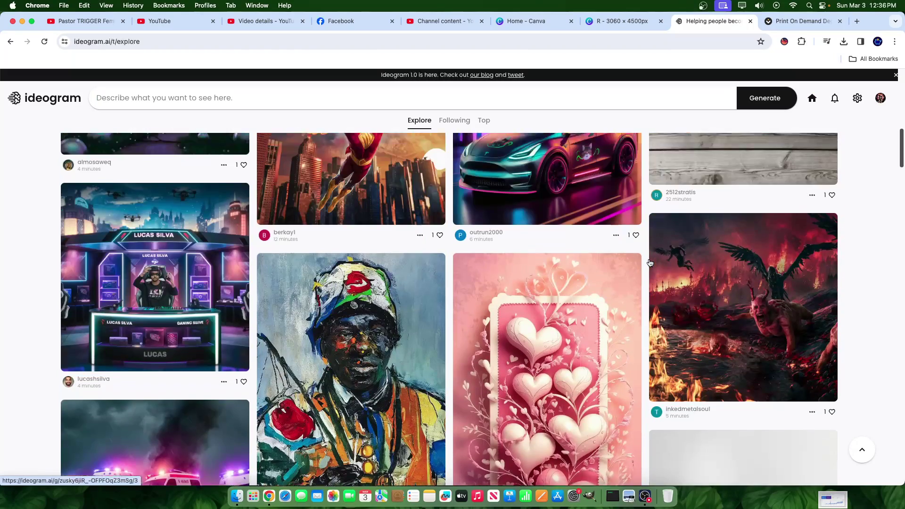
{"action": "left_click", "coordinate": [616, 22]}
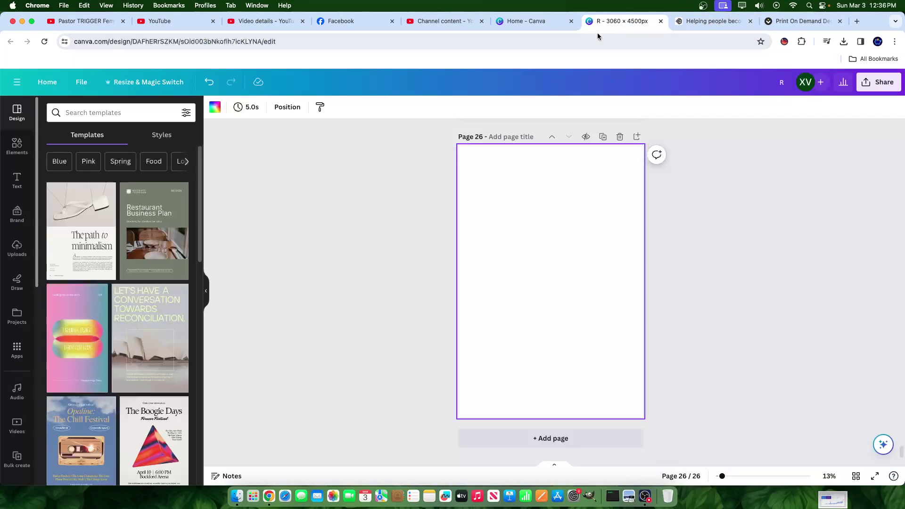
{"action": "left_click", "coordinate": [689, 23]}
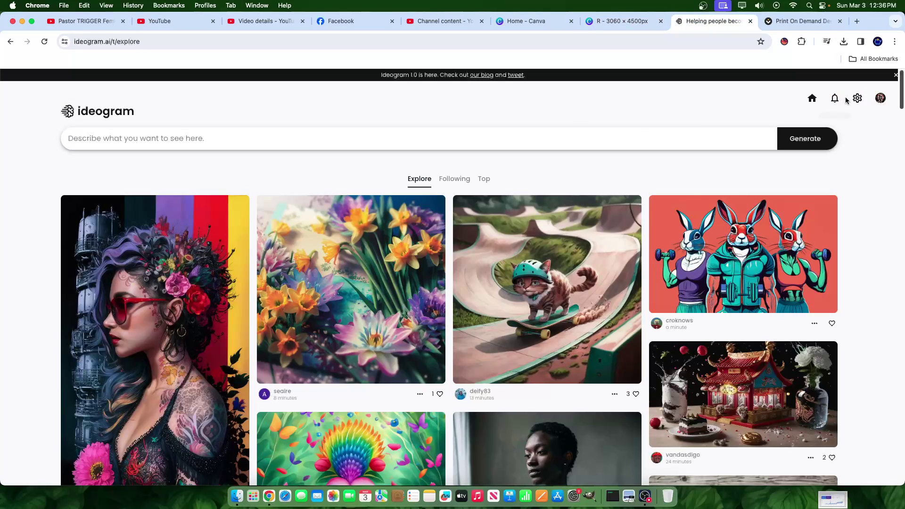
On your profile, toggle multi-select and filter to uploaded images, then back to all
{"action": "left_click", "coordinate": [880, 98]}
{"action": "scroll", "coordinate": [544, 228], "scroll_direction": "down", "scroll_amount": 5}
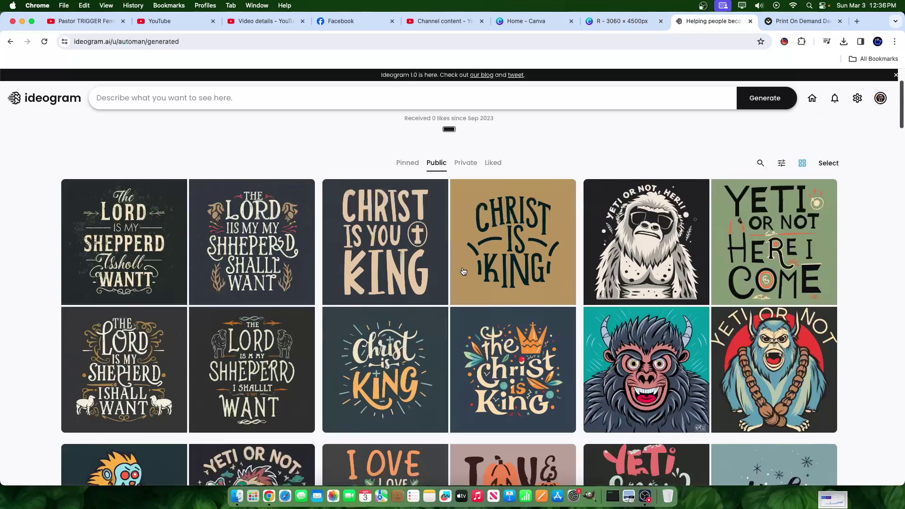
{"action": "scroll", "coordinate": [794, 258], "scroll_direction": "up", "scroll_amount": 5}
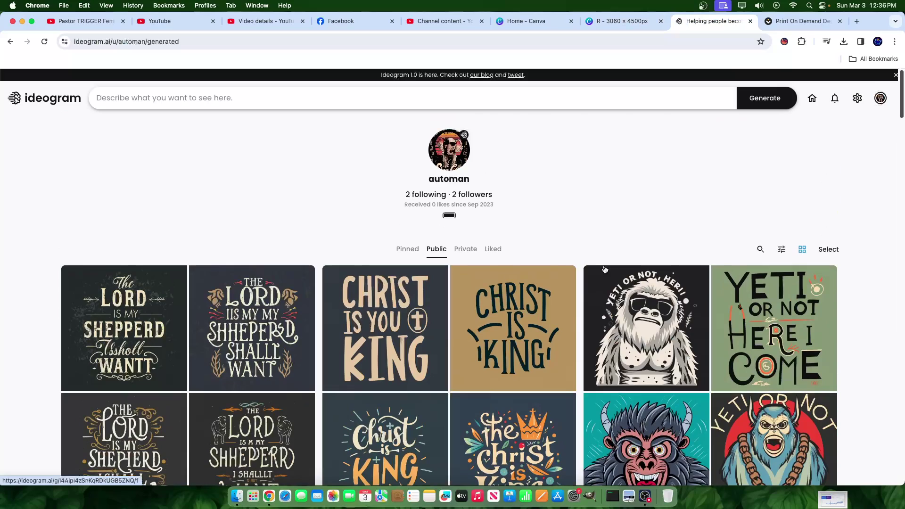
{"action": "left_click", "coordinate": [820, 246]}
{"action": "left_click", "coordinate": [781, 249]}
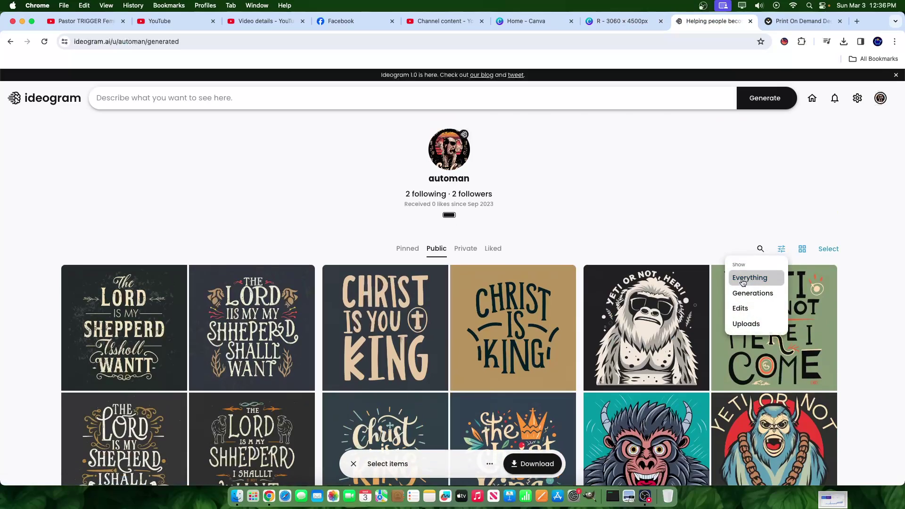
{"action": "left_click", "coordinate": [751, 332]}
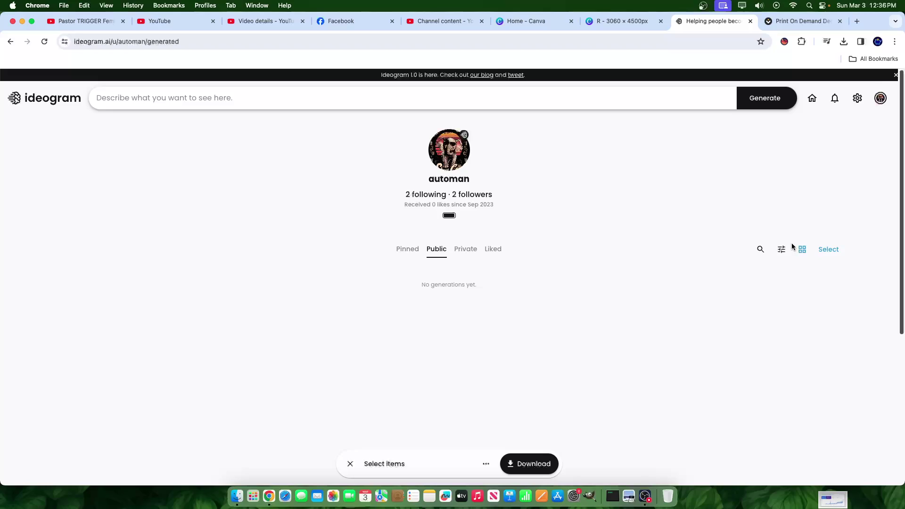
{"action": "left_click", "coordinate": [781, 249]}
{"action": "left_click", "coordinate": [759, 280]}
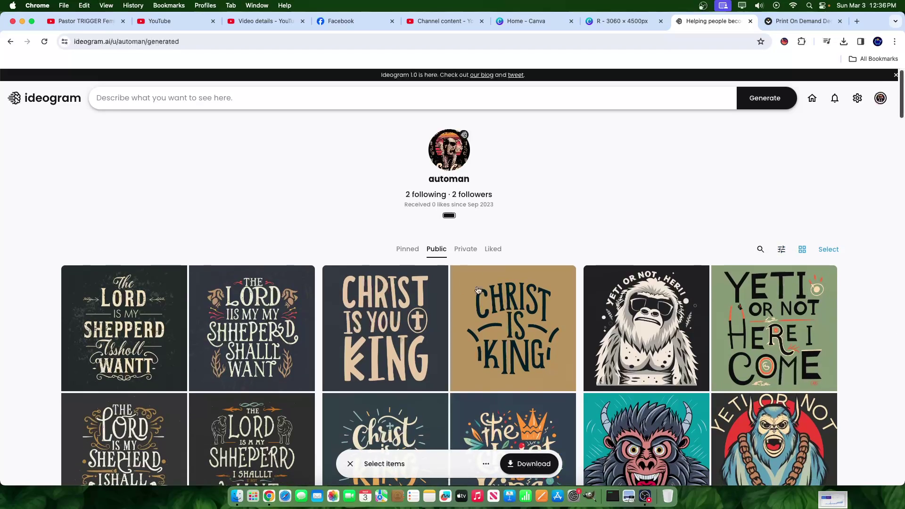
Open the orange STAY COOL elephant design from the Private images
{"action": "left_click", "coordinate": [466, 249]}
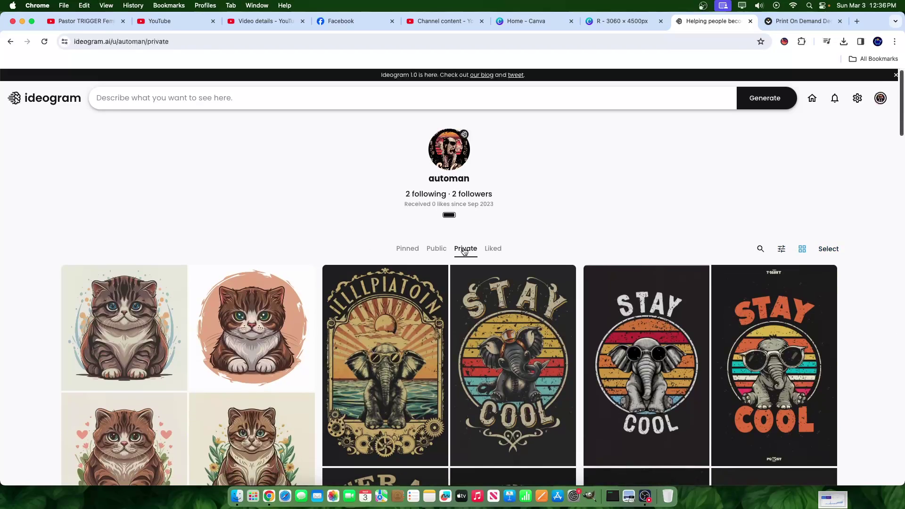
{"action": "scroll", "coordinate": [469, 267], "scroll_direction": "down", "scroll_amount": 4}
{"action": "scroll", "coordinate": [466, 269], "scroll_direction": "up", "scroll_amount": 2}
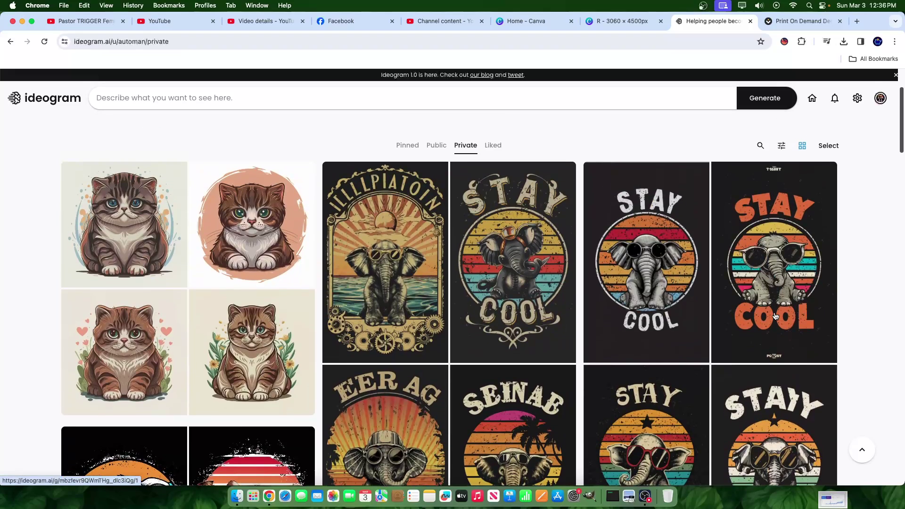
{"action": "scroll", "coordinate": [727, 335], "scroll_direction": "down", "scroll_amount": 1}
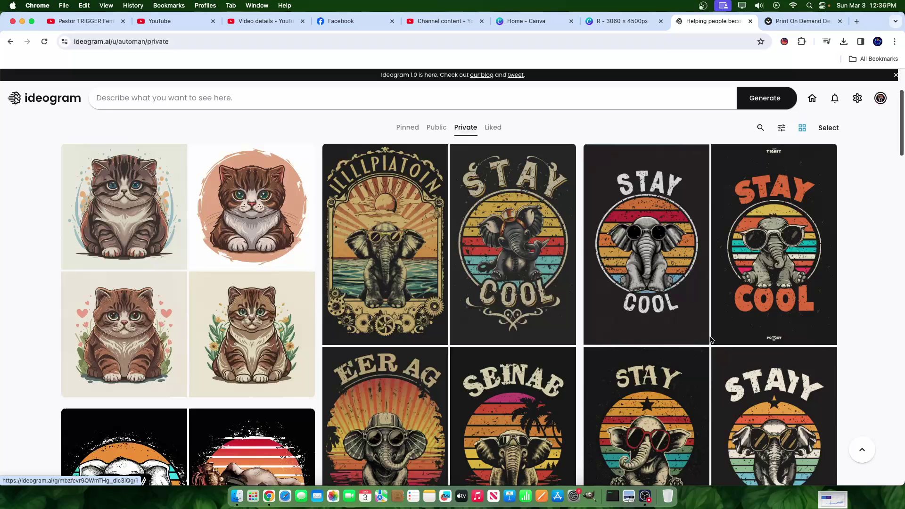
{"action": "scroll", "coordinate": [711, 330], "scroll_direction": "down", "scroll_amount": 3}
{"action": "left_click", "coordinate": [802, 332]}
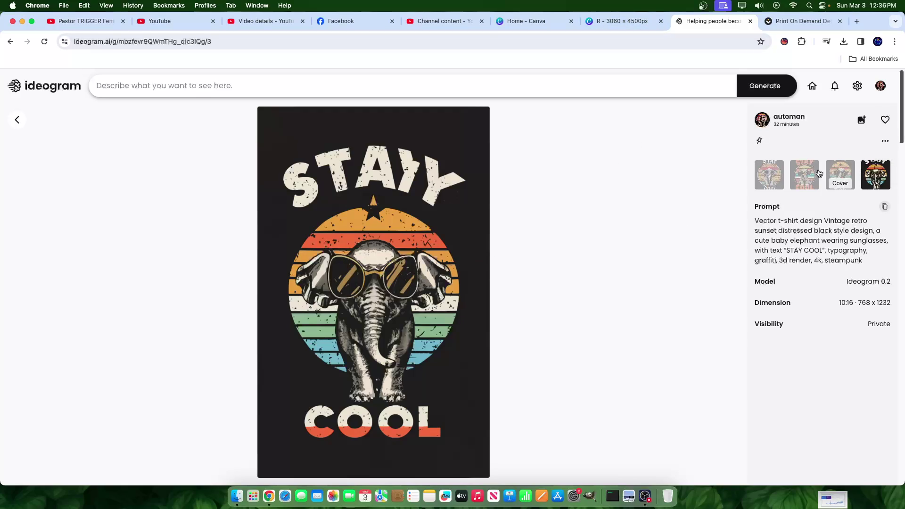
Download the cream-lettered STAY COOL elephant image as a PNG
{"action": "left_click", "coordinate": [886, 143]}
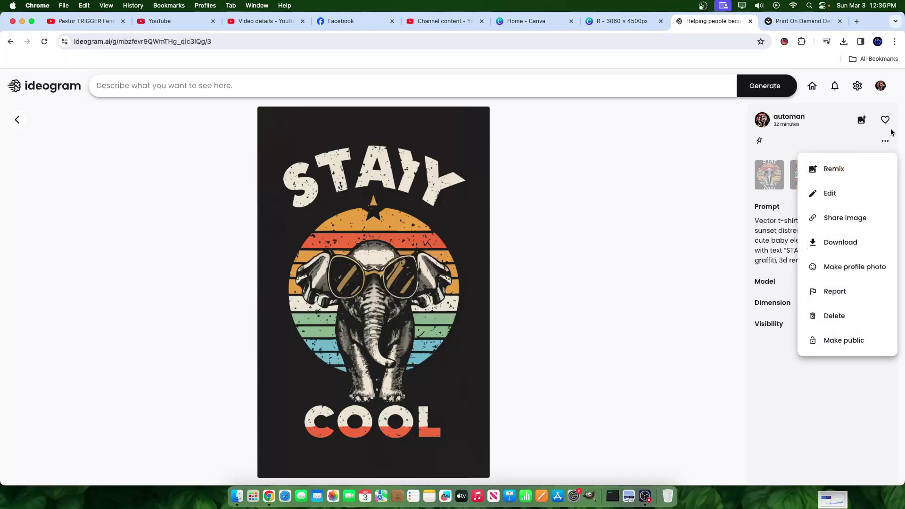
{"action": "left_click", "coordinate": [825, 242]}
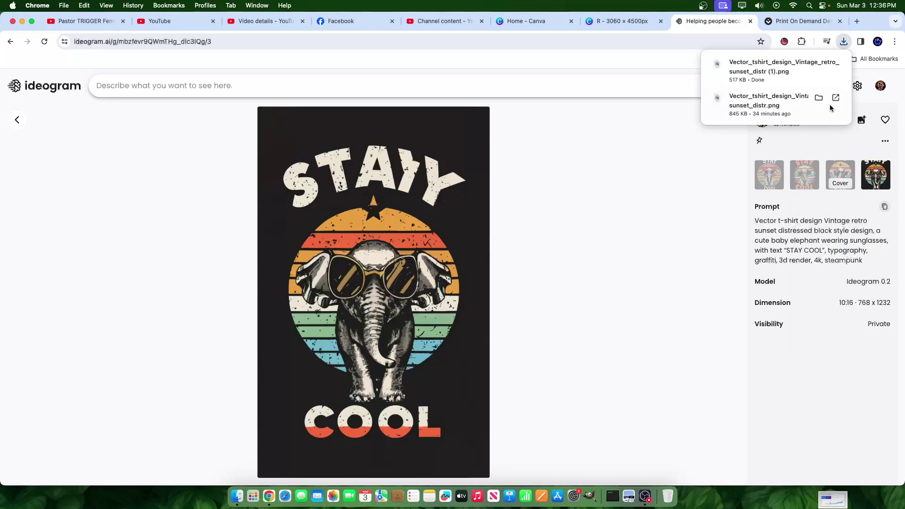
{"action": "left_click", "coordinate": [719, 211]}
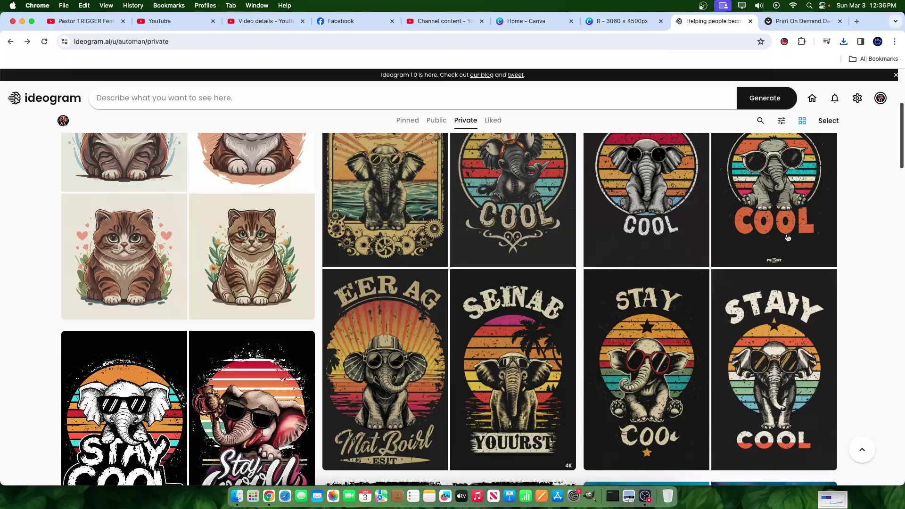
Reopen the STAY COOL design on its cream-lettered variant and bring up its options menu
{"action": "left_click", "coordinate": [768, 213]}
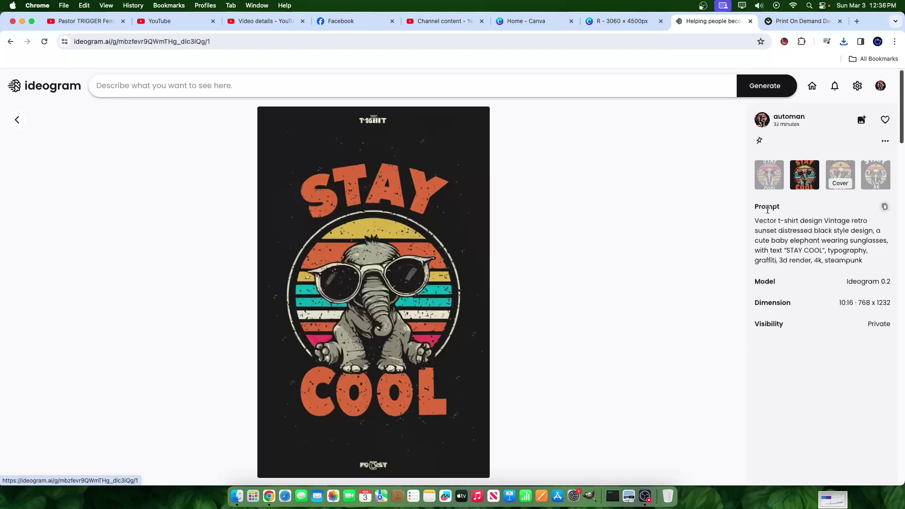
{"action": "left_click", "coordinate": [867, 179]}
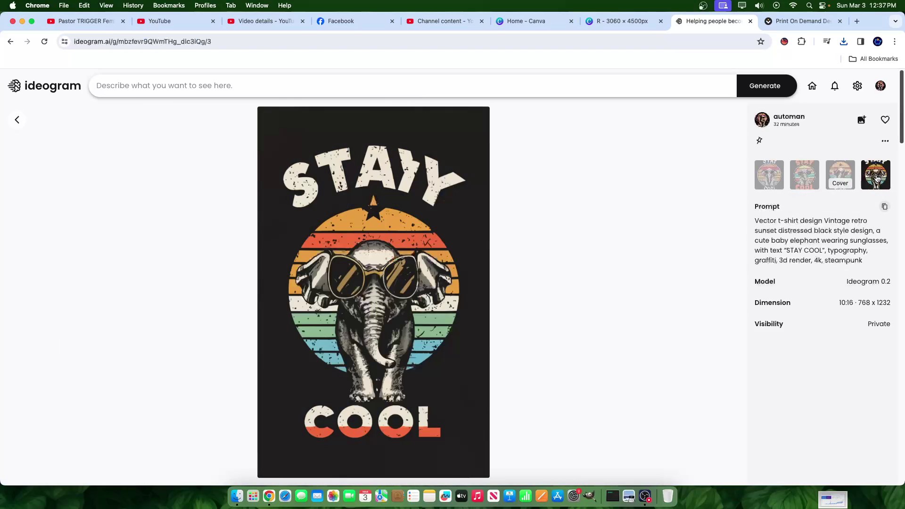
{"action": "left_click", "coordinate": [885, 140]}
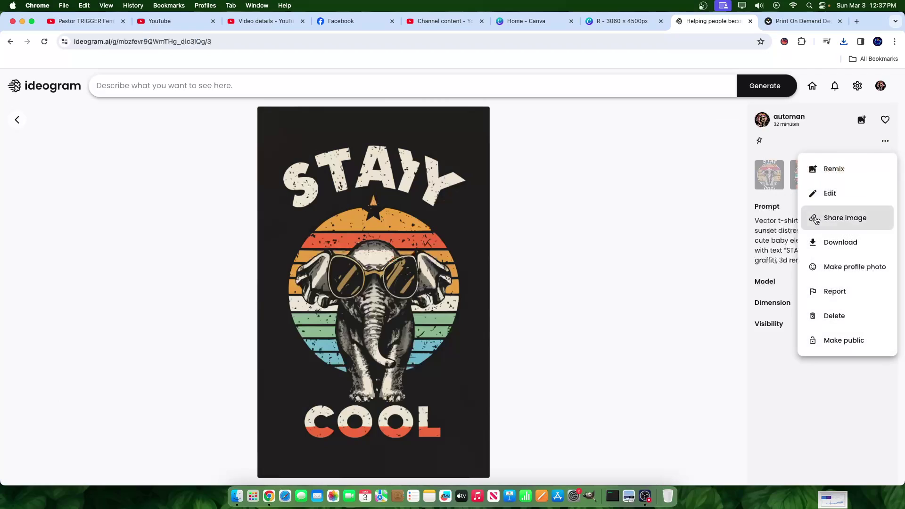
In Ideogram's editor, paint black over the 'AY' of STAY with a size-30 brush
{"action": "left_click", "coordinate": [823, 197]}
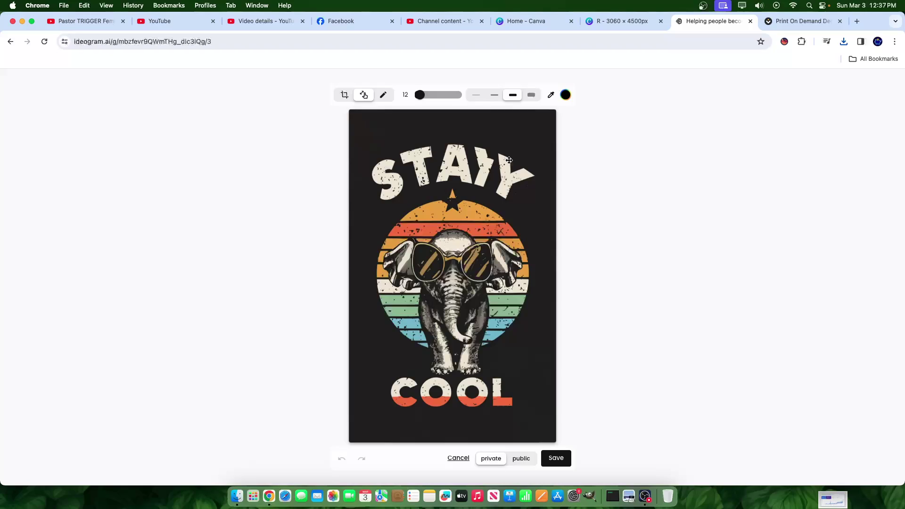
{"action": "mouse_move", "coordinate": [510, 159]}
{"action": "left_mouse_down"}
{"action": "mouse_move", "coordinate": [524, 159]}
{"action": "mouse_move", "coordinate": [515, 158]}
{"action": "left_mouse_up"}
{"action": "scroll", "coordinate": [480, 244], "scroll_direction": "up", "scroll_amount": 10}
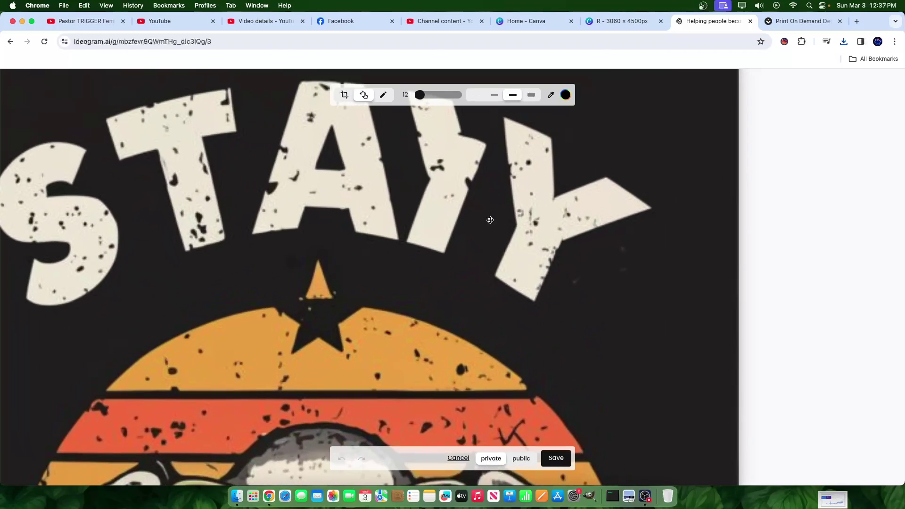
{"action": "scroll", "coordinate": [480, 244], "scroll_direction": "down", "scroll_amount": 10}
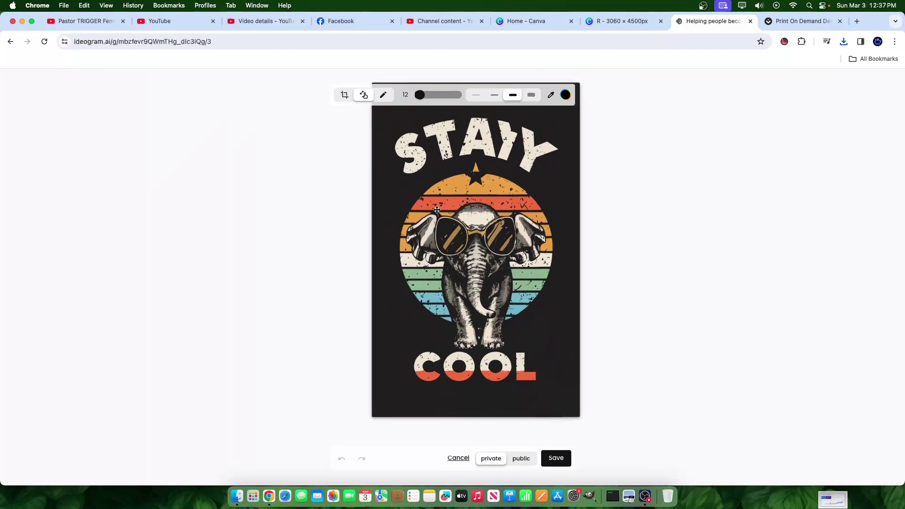
{"action": "left_click_drag", "start_coordinate": [420, 95], "coordinate": [427, 95]}
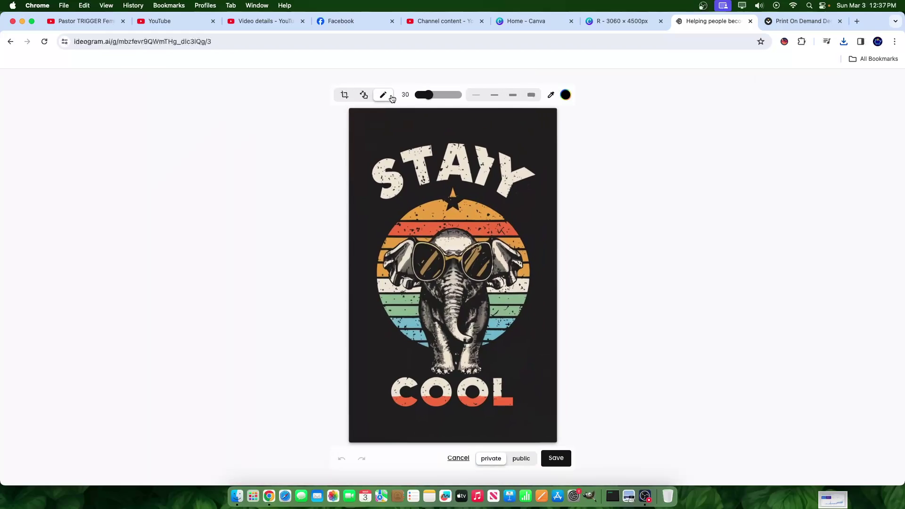
{"action": "mouse_move", "coordinate": [502, 136]}
{"action": "left_mouse_down"}
{"action": "mouse_move", "coordinate": [471, 160]}
{"action": "mouse_move", "coordinate": [481, 175]}
{"action": "mouse_move", "coordinate": [475, 169]}
{"action": "left_mouse_up"}
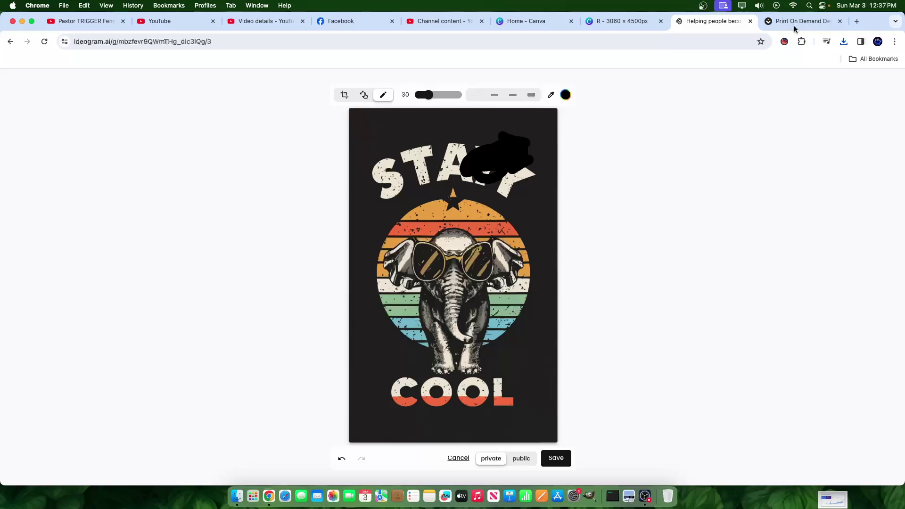
{"action": "left_click", "coordinate": [617, 21]}
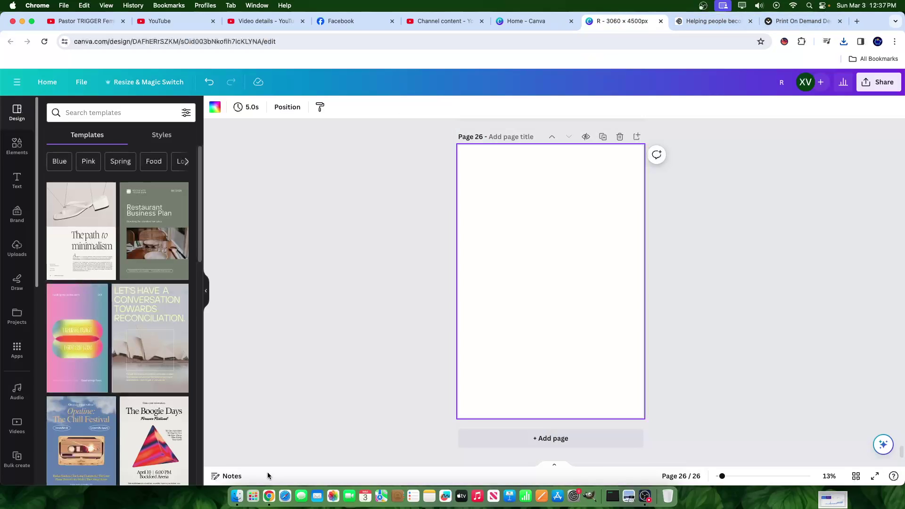
Upload the STAY COOL PNG from Downloads to Canva and place it on page 26
{"action": "left_click", "coordinate": [236, 496]}
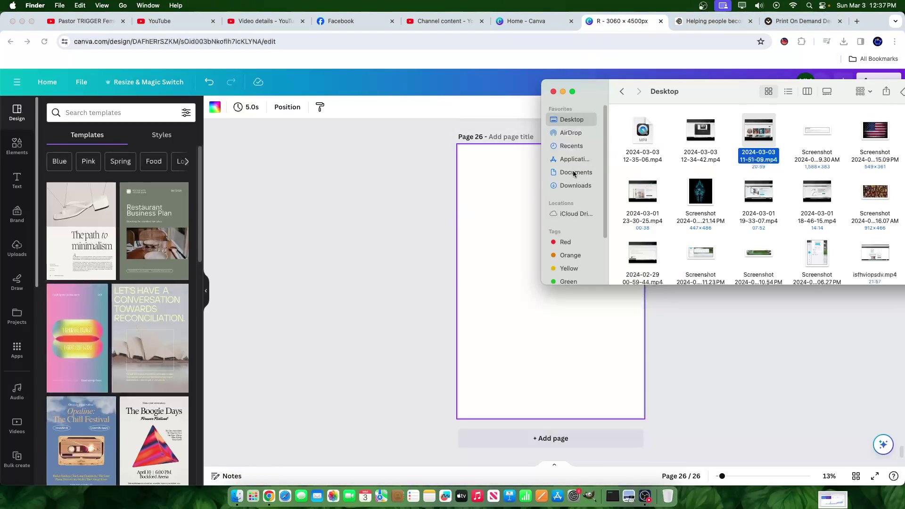
{"action": "left_click", "coordinate": [575, 185]}
{"action": "left_click_drag", "start_coordinate": [643, 131], "coordinate": [148, 270]}
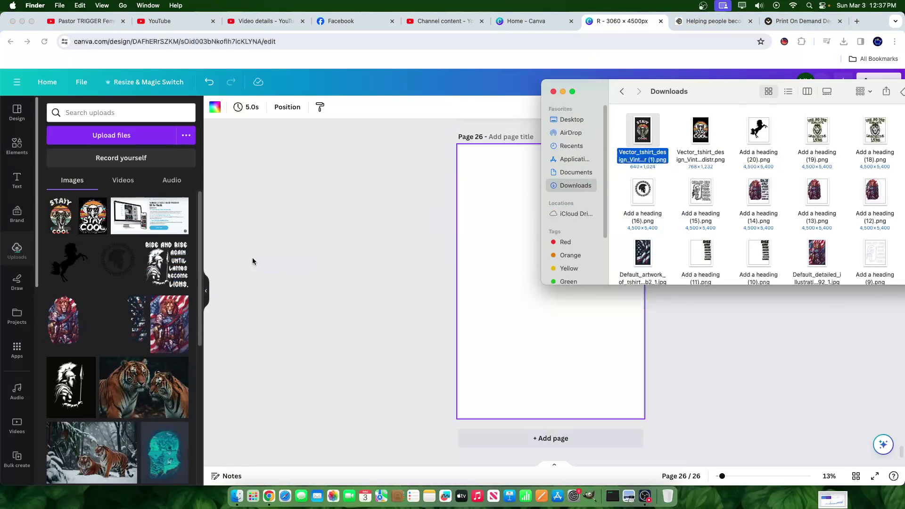
{"action": "left_click", "coordinate": [368, 236]}
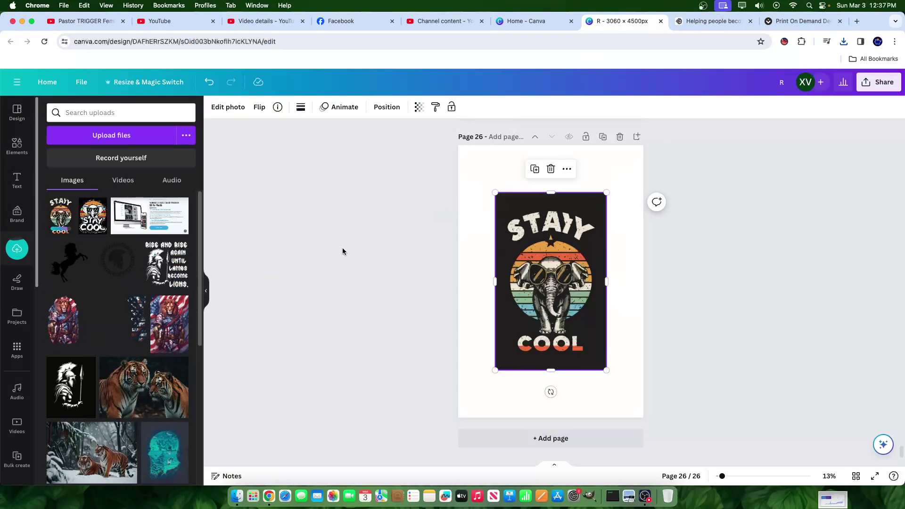
{"action": "left_click", "coordinate": [206, 290]}
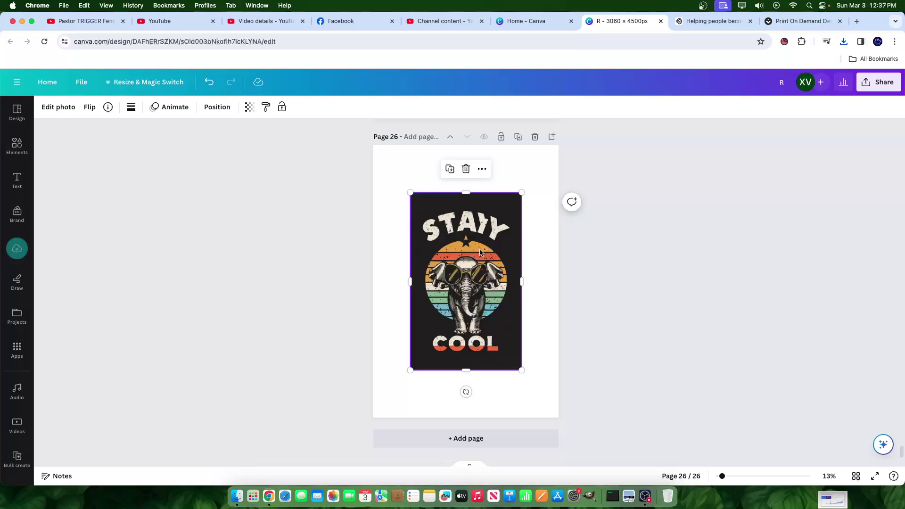
Enlarge and reposition the elephant image to nearly fill the page
{"action": "mouse_move", "coordinate": [481, 254]}
{"action": "left_mouse_down"}
{"action": "mouse_move", "coordinate": [449, 273]}
{"action": "mouse_move", "coordinate": [478, 253]}
{"action": "left_mouse_up"}
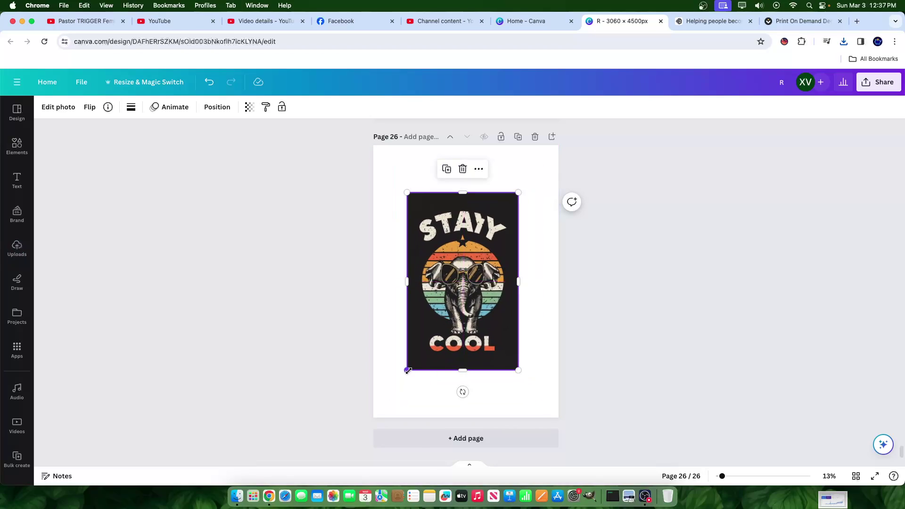
{"action": "left_click_drag", "start_coordinate": [407, 370], "coordinate": [336, 414]}
{"action": "left_click_drag", "start_coordinate": [466, 363], "coordinate": [488, 334]}
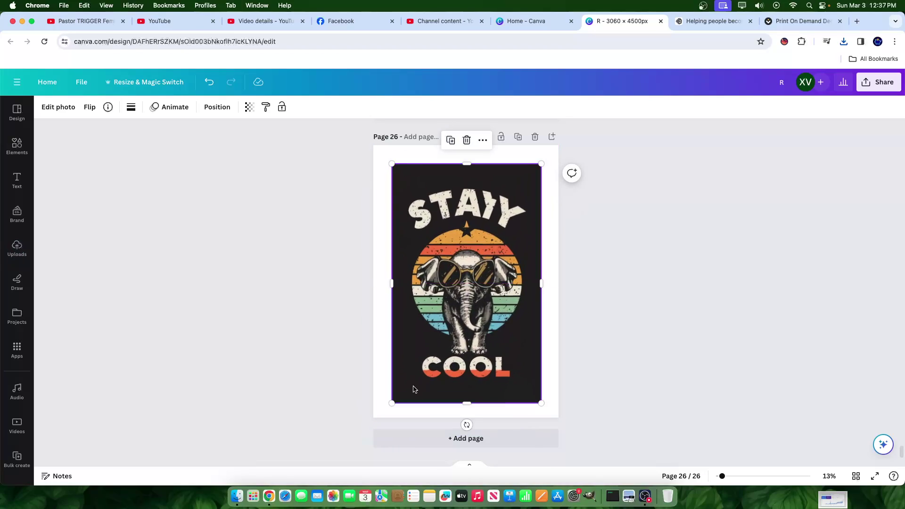
{"action": "left_click_drag", "start_coordinate": [392, 400], "coordinate": [374, 430]}
{"action": "left_click_drag", "start_coordinate": [454, 297], "coordinate": [463, 285]}
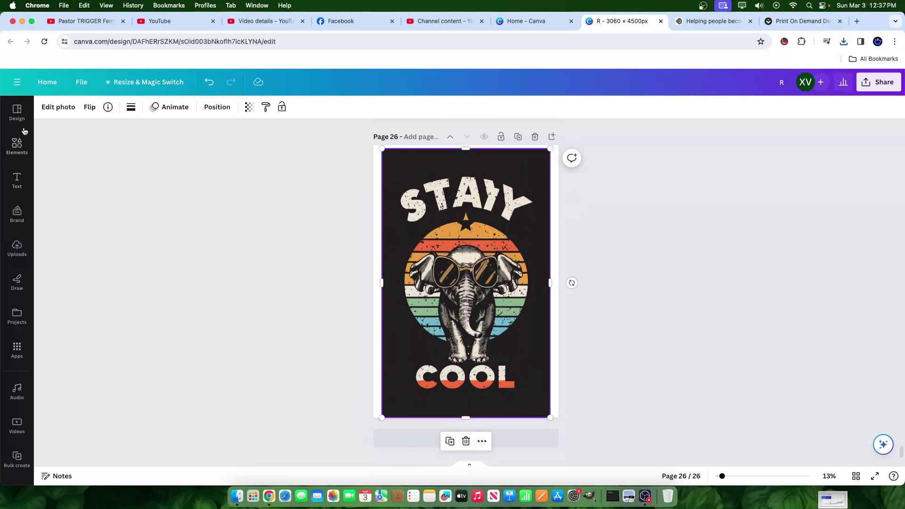
Use Grab Text to extract STAYY and COOL as editable text, then nudge STAYY up
{"action": "left_click", "coordinate": [59, 108]}
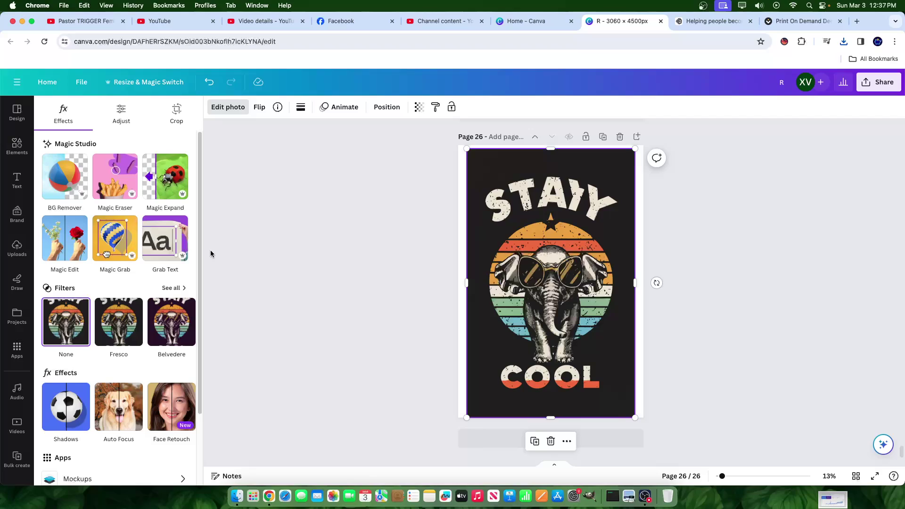
{"action": "left_click", "coordinate": [159, 242]}
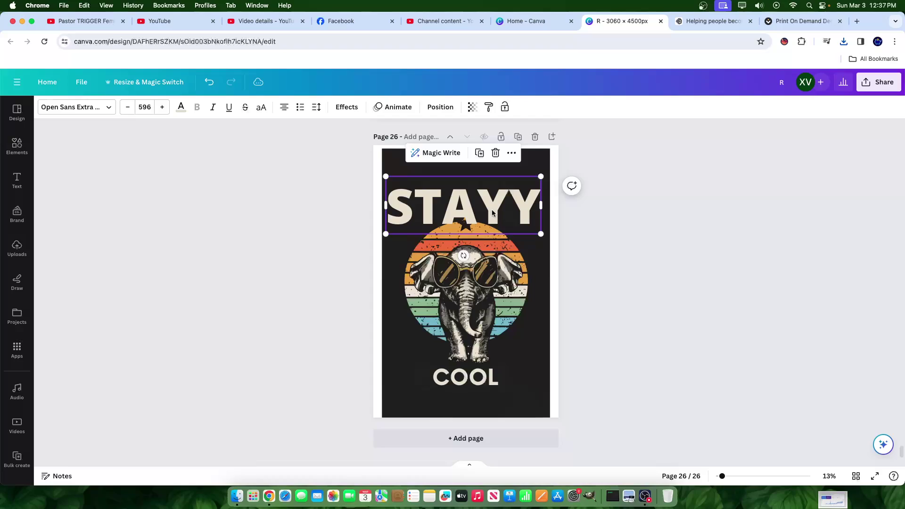
{"action": "left_click", "coordinate": [487, 375]}
{"action": "left_click_drag", "start_coordinate": [462, 199], "coordinate": [462, 187]}
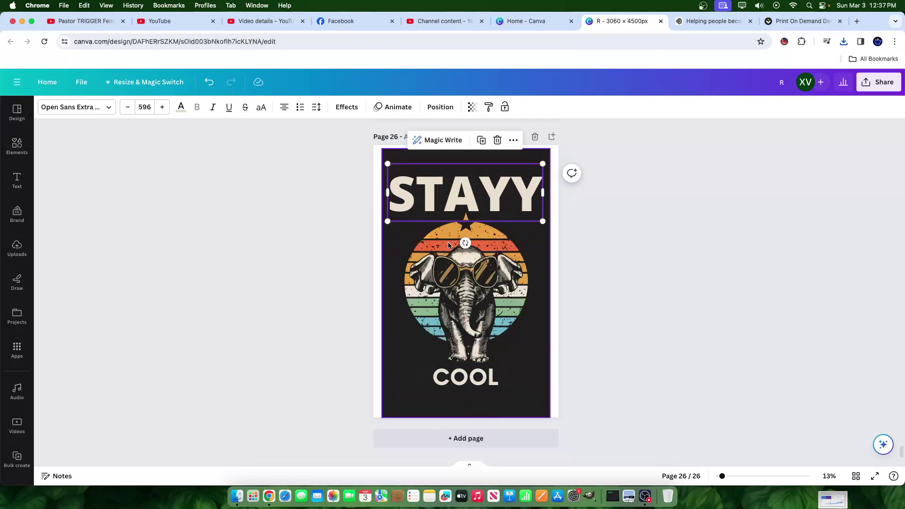
Cancel the Ideogram image edit, discarding the black brush strokes, and return to Canva
{"action": "left_click", "coordinate": [683, 23]}
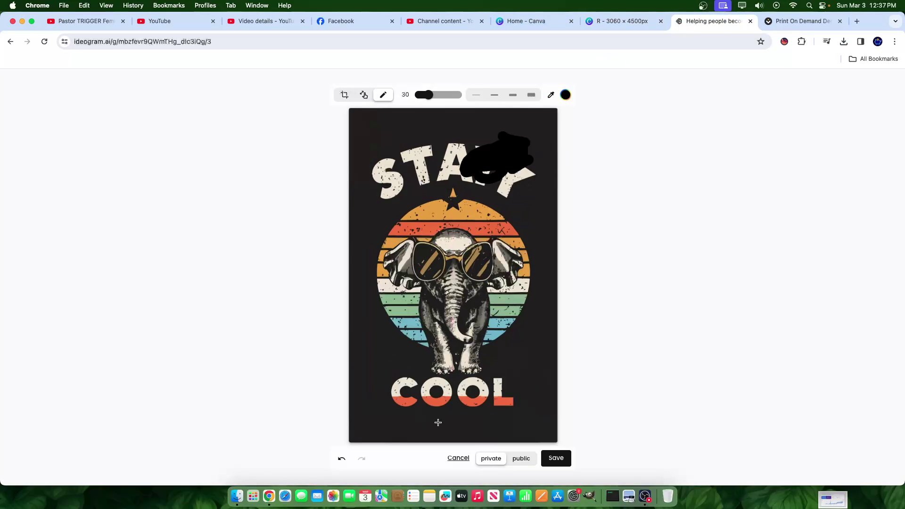
{"action": "left_click", "coordinate": [455, 459]}
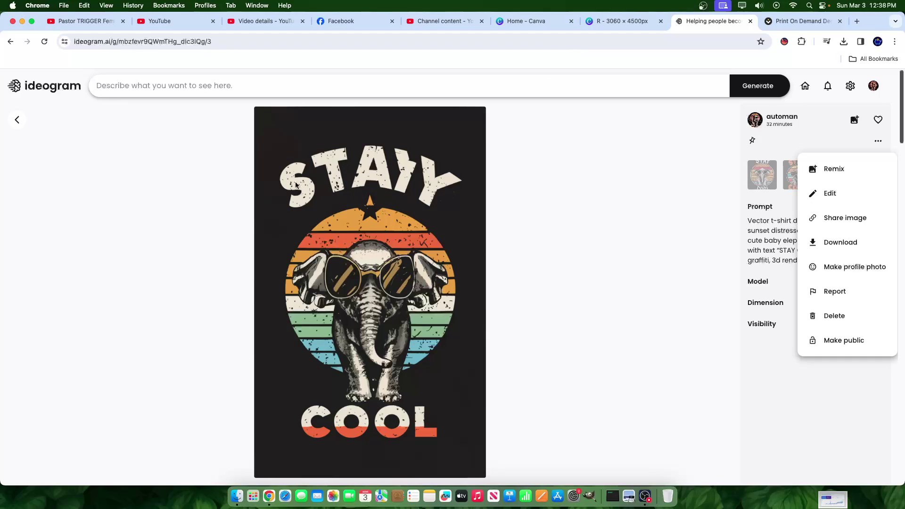
{"action": "left_click", "coordinate": [624, 21]}
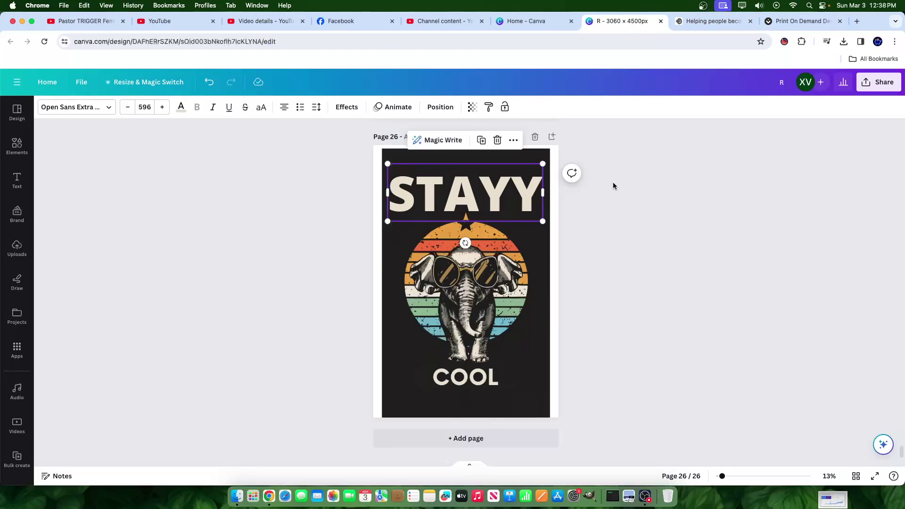
{"action": "left_click", "coordinate": [466, 377]}
{"action": "left_click", "coordinate": [472, 193]}
{"action": "double_click", "coordinate": [507, 189]}
{"action": "left_click", "coordinate": [507, 189]}
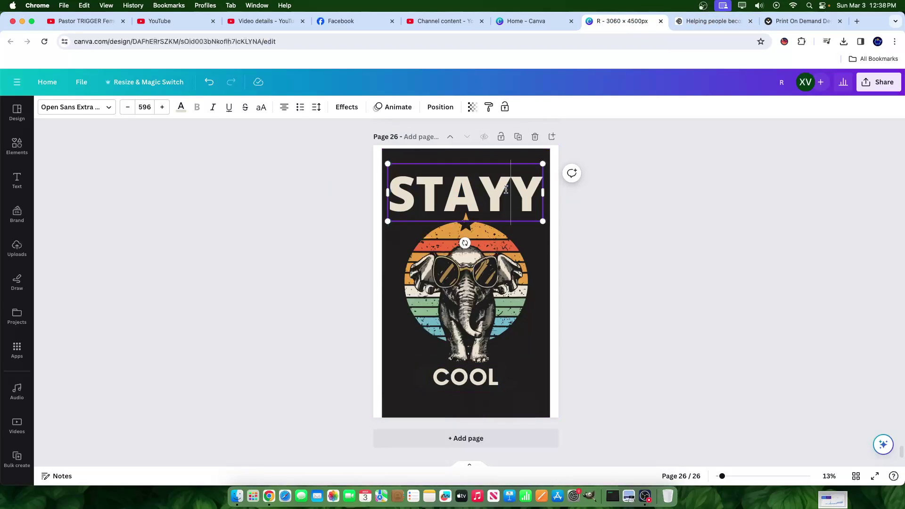
{"action": "key", "text": "BackSpace"}
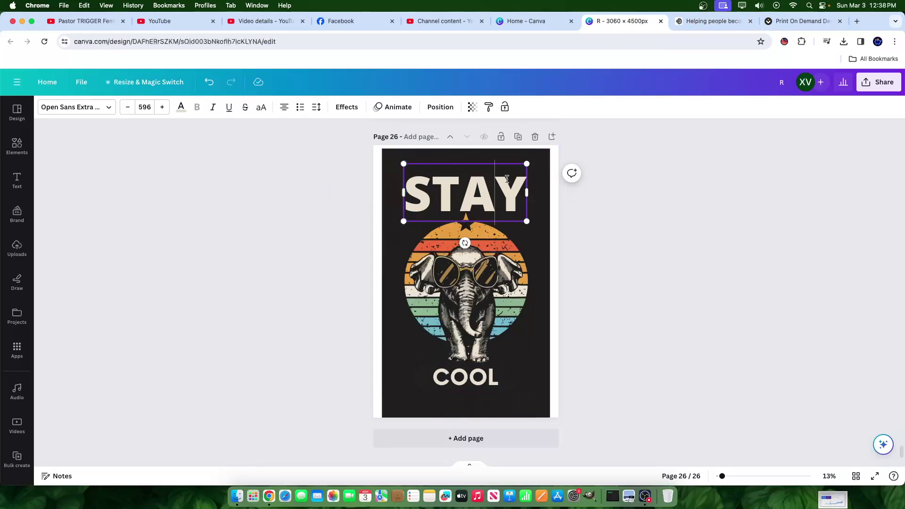
{"action": "left_click", "coordinate": [472, 378]}
{"action": "left_click_drag", "start_coordinate": [432, 392], "coordinate": [415, 404]}
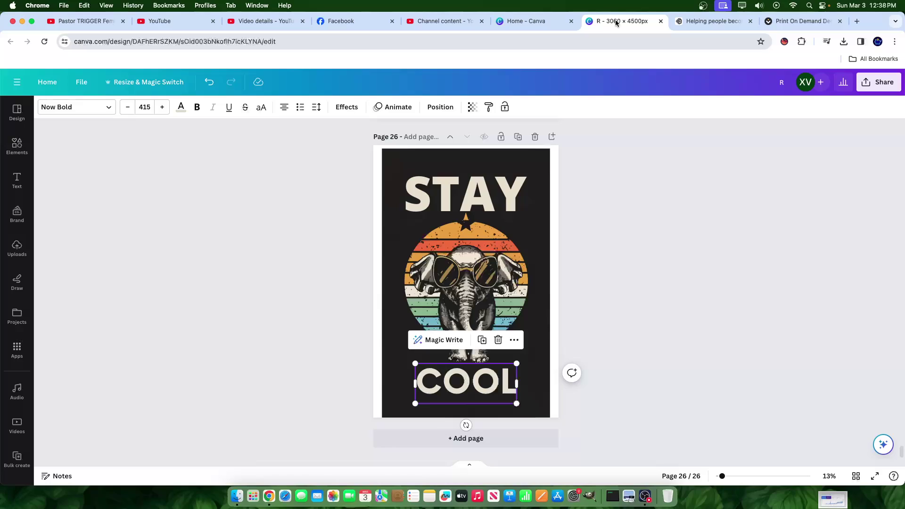
{"action": "left_click", "coordinate": [687, 22]}
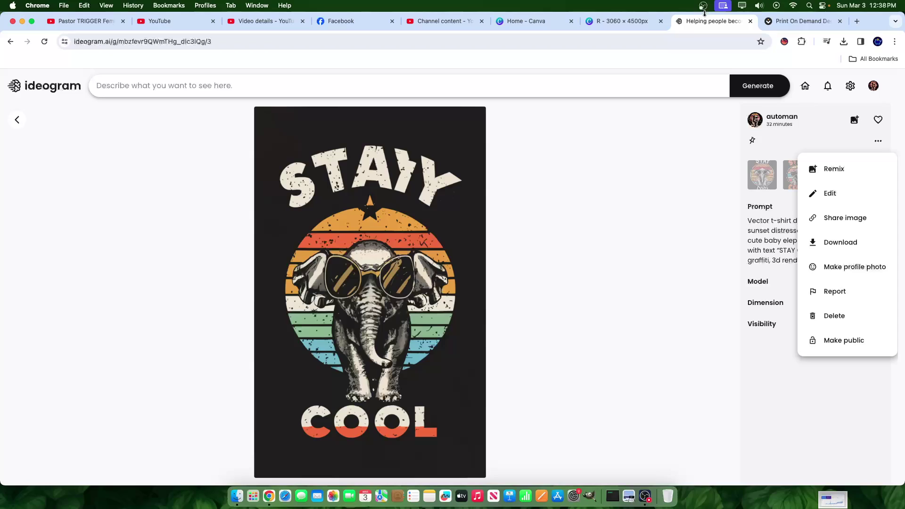
{"action": "left_click", "coordinate": [622, 21]}
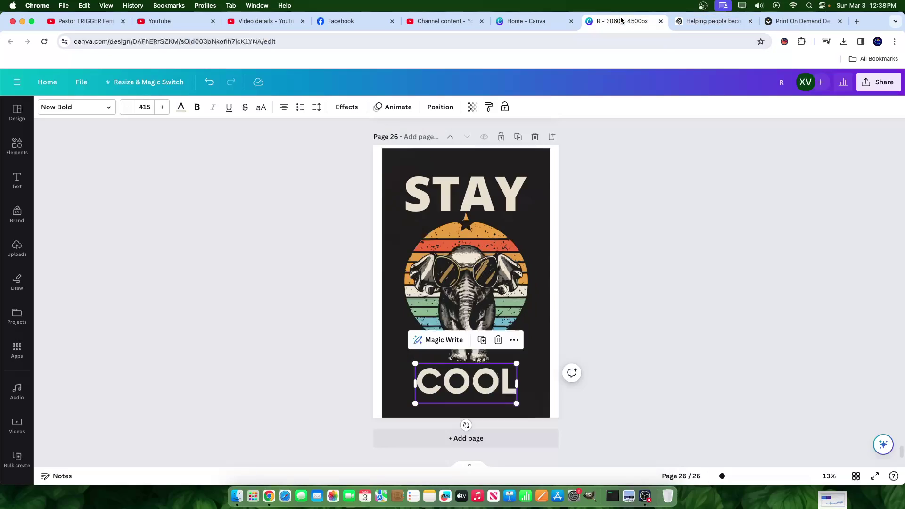
Set the page background to the photo's dark colour
{"action": "left_click", "coordinate": [540, 343]}
{"action": "left_click", "coordinate": [104, 177]}
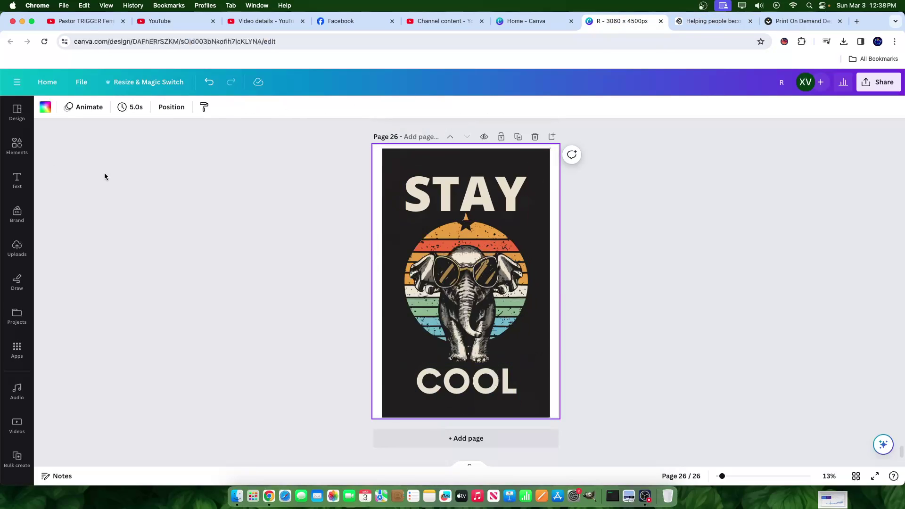
{"action": "left_click", "coordinate": [44, 108]}
{"action": "left_click", "coordinate": [51, 164]}
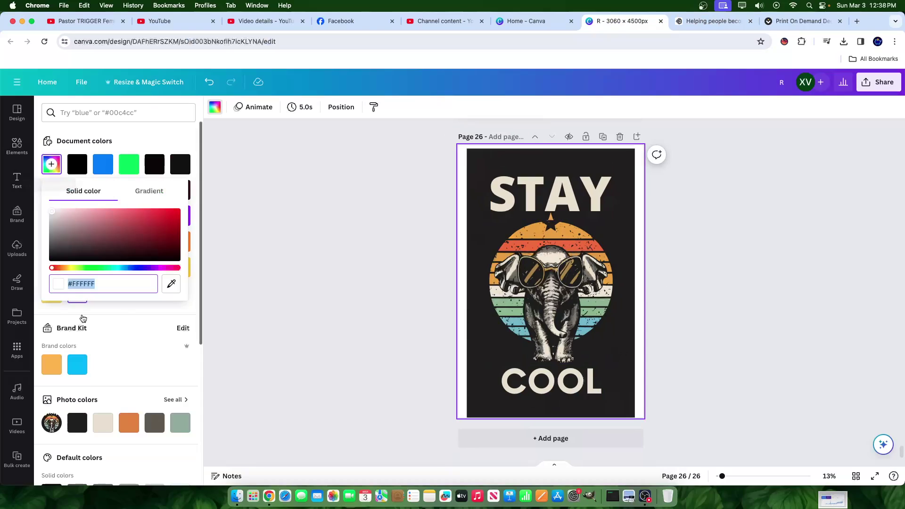
{"action": "left_click", "coordinate": [86, 425]}
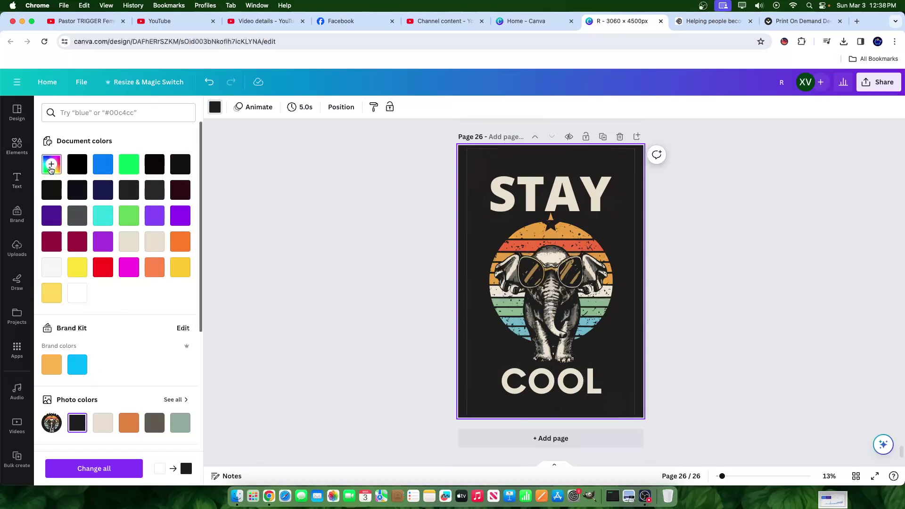
Enlarge the elephant photo to 3,170 × 5,073 and centre it over the page
{"action": "left_click", "coordinate": [583, 216]}
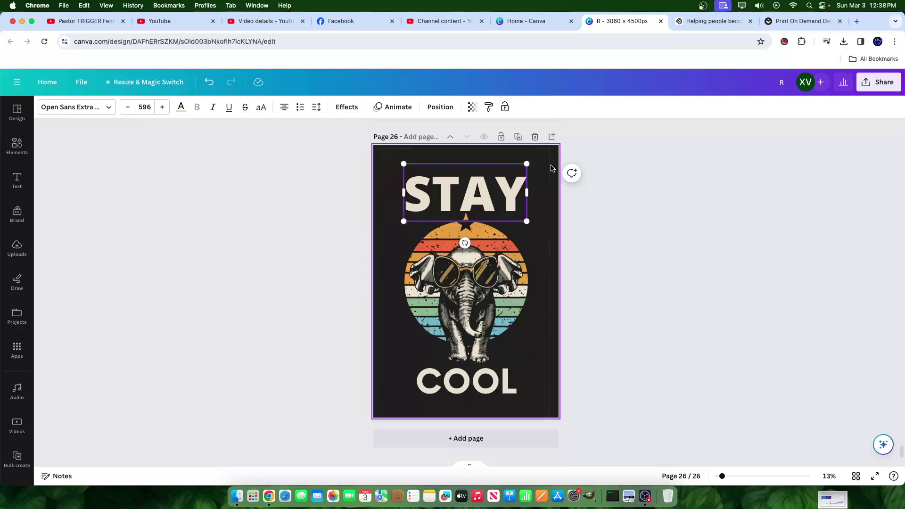
{"action": "left_click", "coordinate": [549, 163]}
{"action": "left_click_drag", "start_coordinate": [552, 147], "coordinate": [559, 135]}
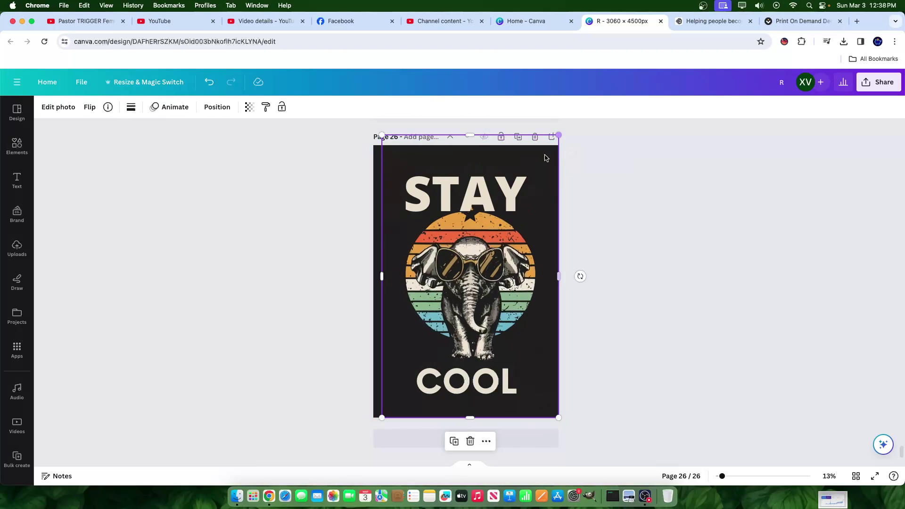
{"action": "left_click_drag", "start_coordinate": [382, 416], "coordinate": [361, 436]}
{"action": "left_click_drag", "start_coordinate": [450, 305], "coordinate": [450, 295]}
Raise STAY slightly and give it a Curve text effect with strength 83
{"action": "left_click", "coordinate": [480, 184]}
{"action": "left_click_drag", "start_coordinate": [480, 184], "coordinate": [479, 165]}
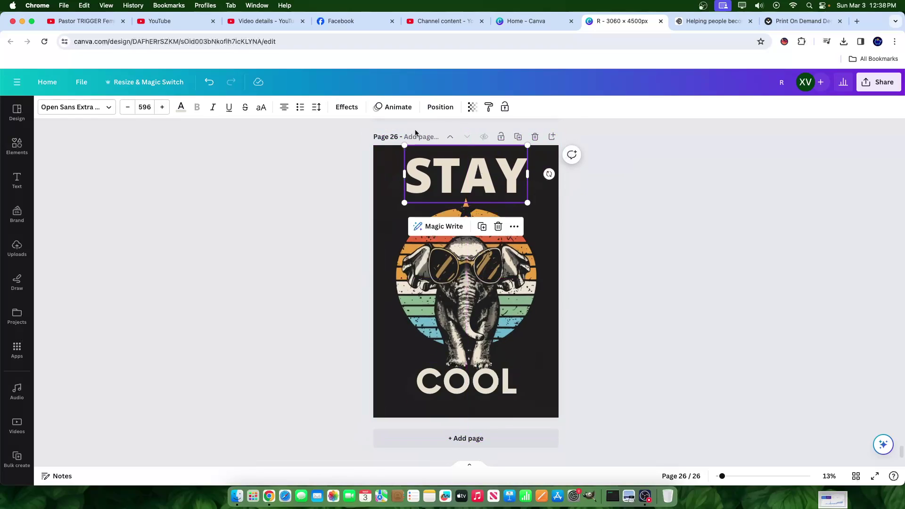
{"action": "left_click", "coordinate": [345, 107]}
{"action": "left_click", "coordinate": [115, 439]}
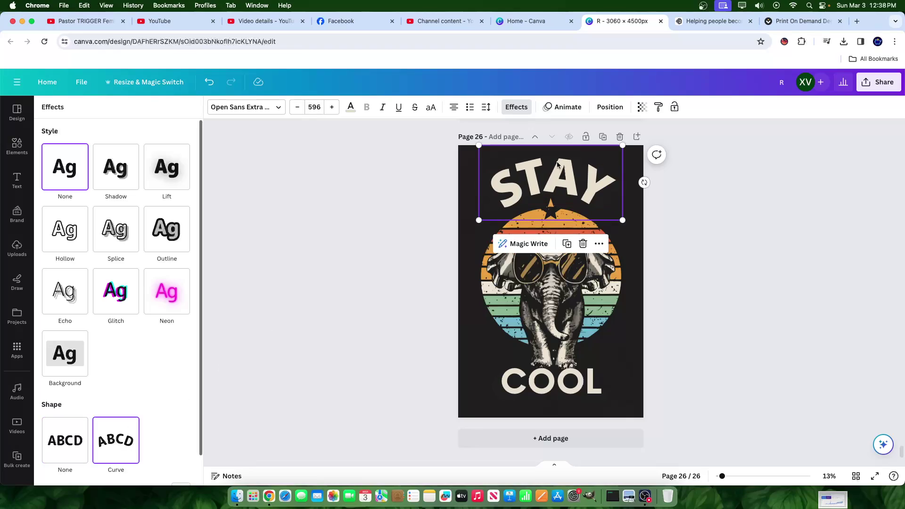
{"action": "scroll", "coordinate": [145, 435], "scroll_direction": "down", "scroll_amount": 1}
{"action": "left_click_drag", "start_coordinate": [184, 467], "coordinate": [178, 470]}
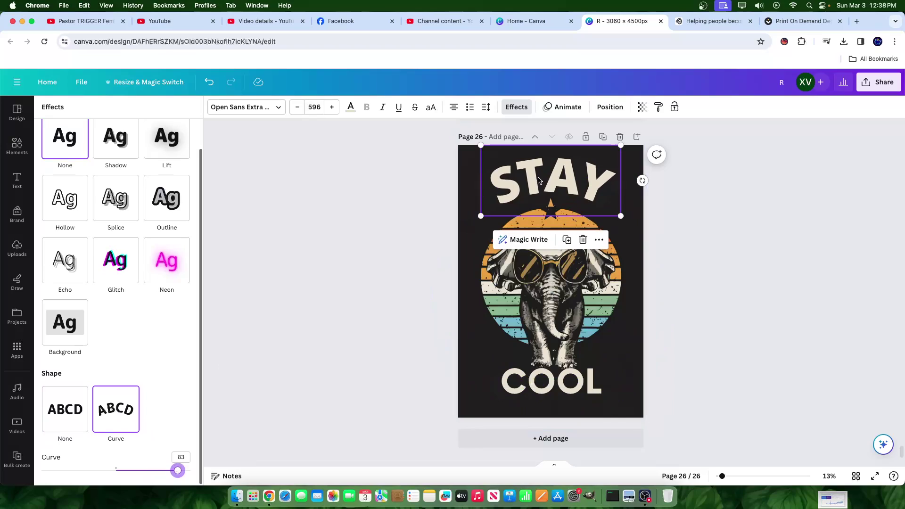
{"action": "key", "text": "Escape"}
{"action": "left_click", "coordinate": [440, 107]}
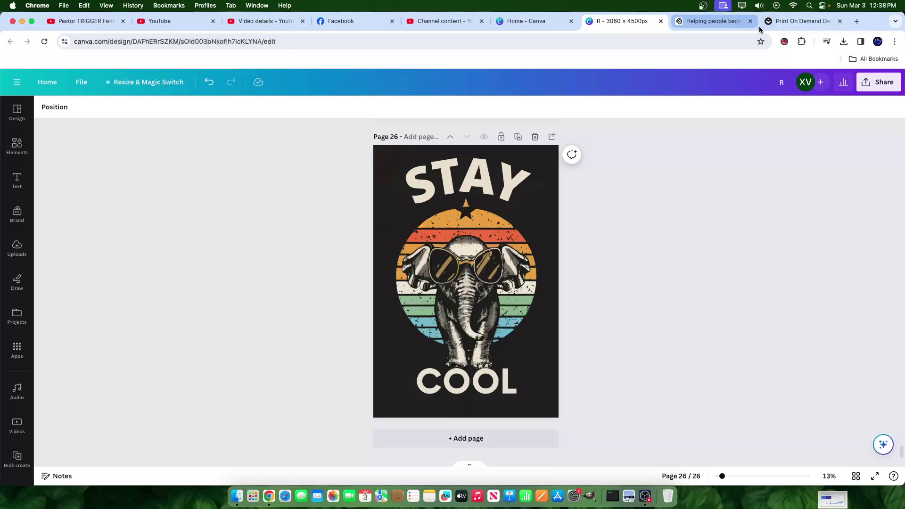
After checking the Ideogram reference, enlarge COOL to size 599 and align it beneath the elephant
{"action": "left_click", "coordinate": [710, 22]}
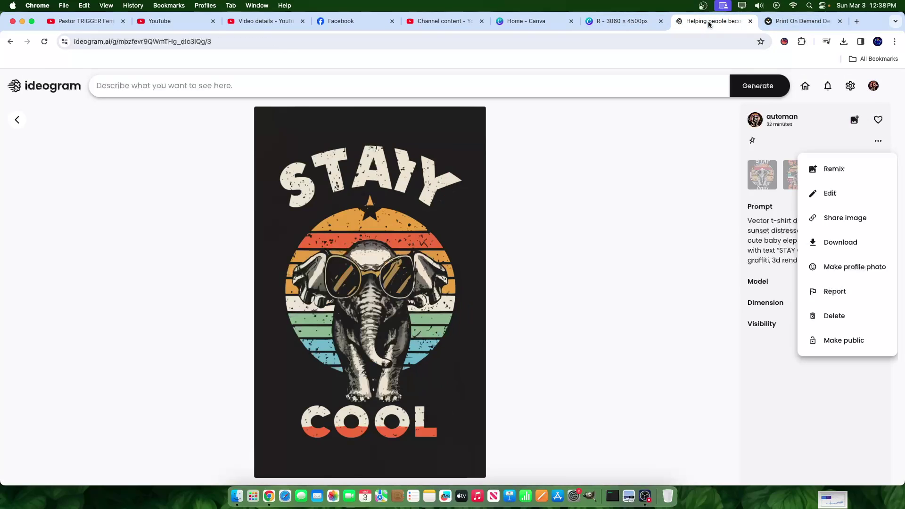
{"action": "left_click", "coordinate": [598, 21]}
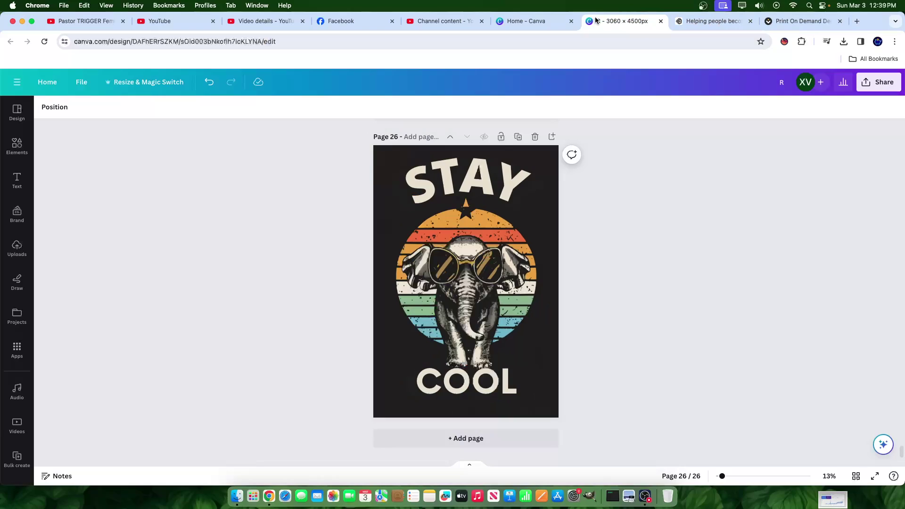
{"action": "left_click", "coordinate": [489, 392]}
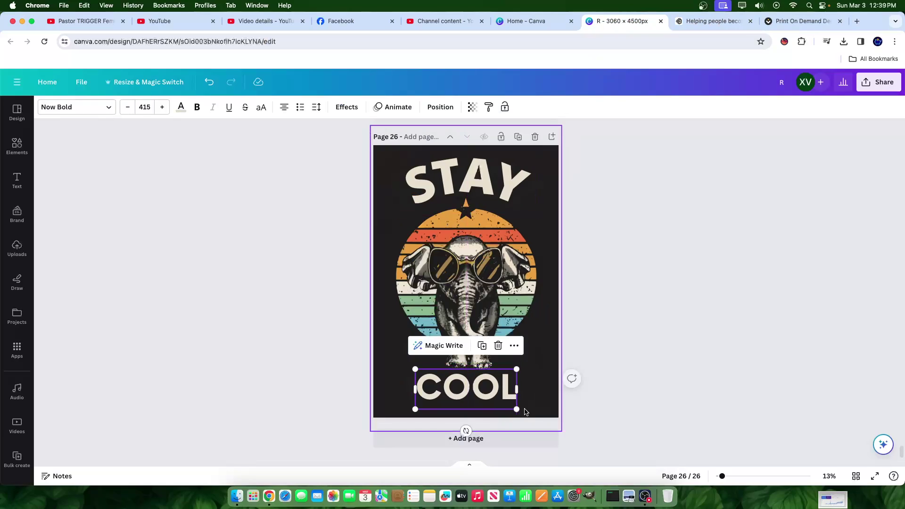
{"action": "left_click_drag", "start_coordinate": [517, 404], "coordinate": [559, 425]}
{"action": "left_click_drag", "start_coordinate": [519, 384], "coordinate": [501, 383]}
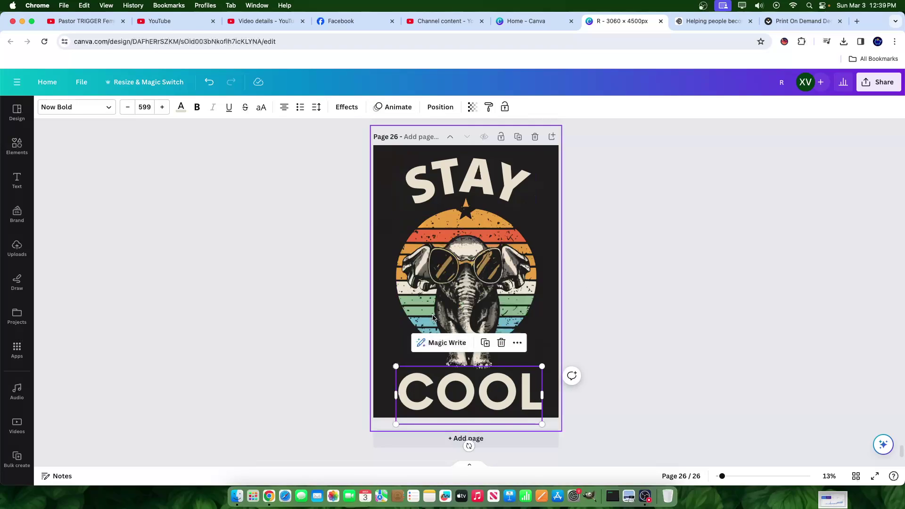
Search Elements for 'grunge' and add the first grunge texture graphic to the page
{"action": "left_click", "coordinate": [17, 146]}
{"action": "left_click", "coordinate": [95, 113]}
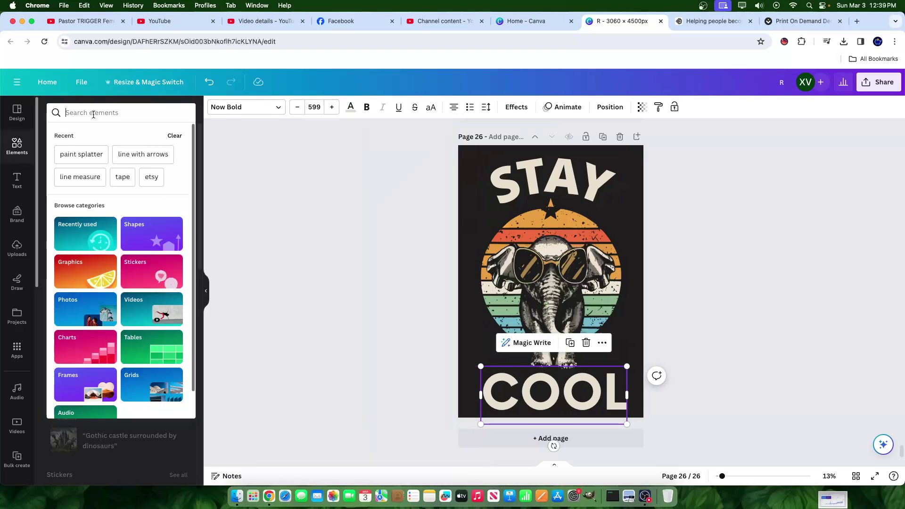
{"action": "type", "text": "grunge"}
{"action": "key", "text": "Return"}
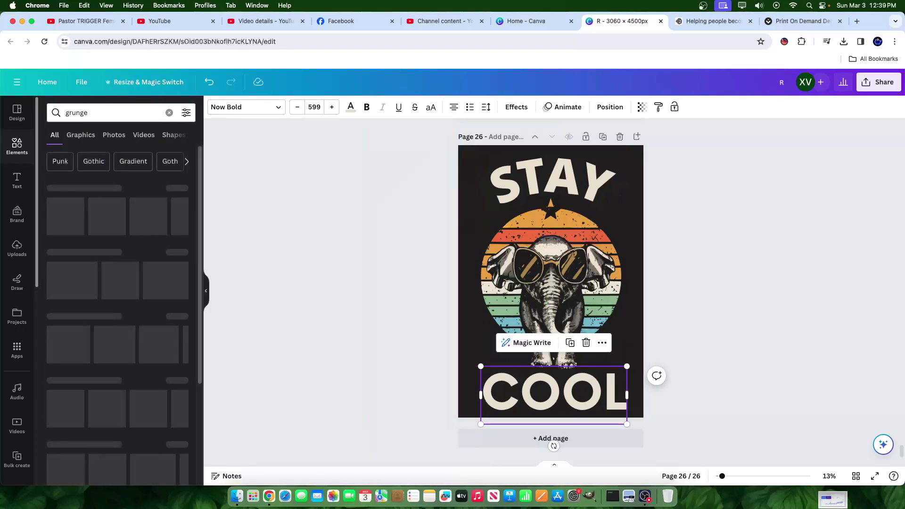
{"action": "left_click", "coordinate": [178, 189]}
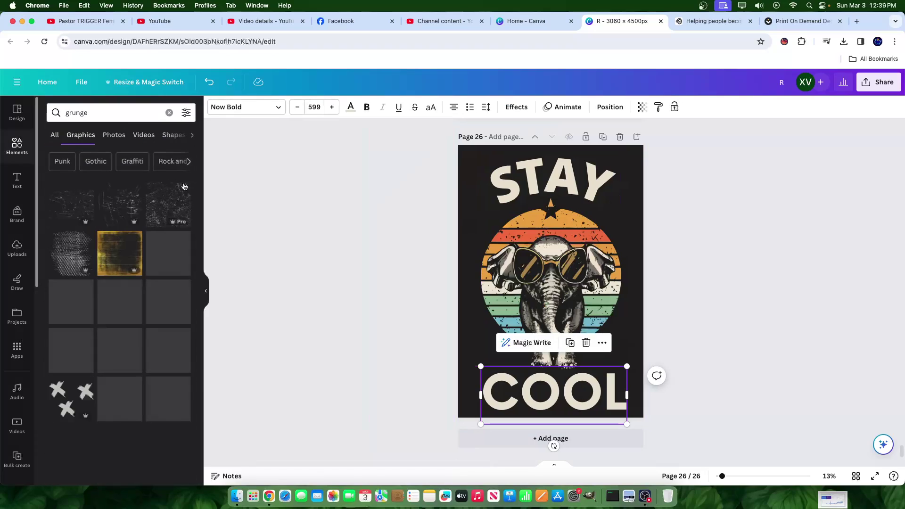
{"action": "left_click", "coordinate": [73, 209]}
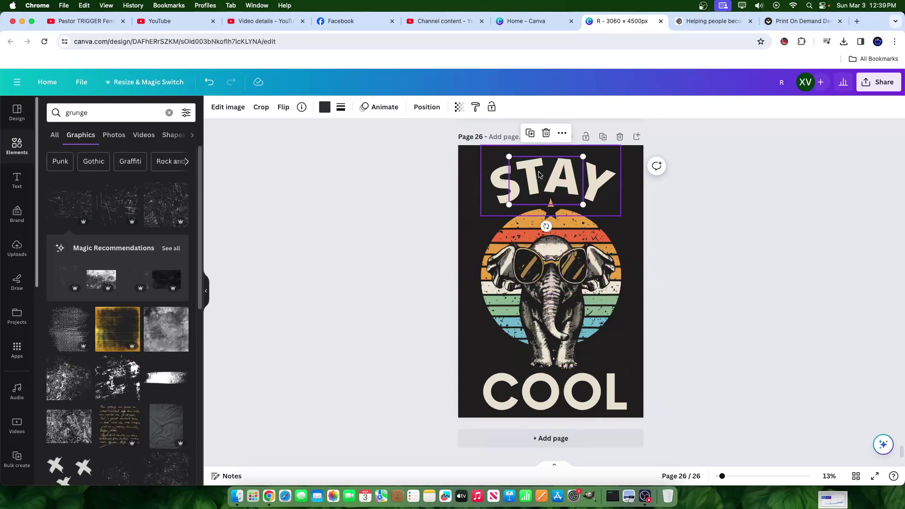
Bring the texture to front, rotate it about -20° and place it over STAY's right end
{"action": "left_click", "coordinate": [427, 107]}
{"action": "left_click", "coordinate": [75, 159]}
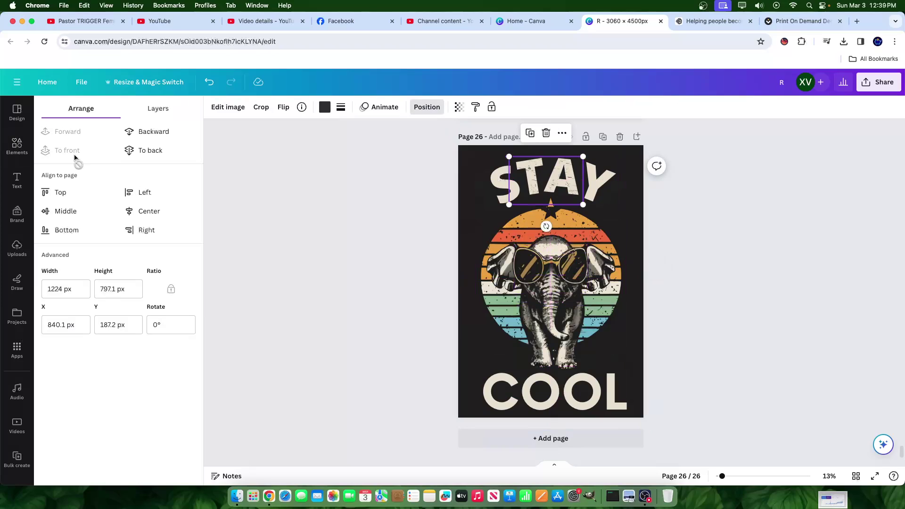
{"action": "left_click_drag", "start_coordinate": [546, 174], "coordinate": [512, 177]}
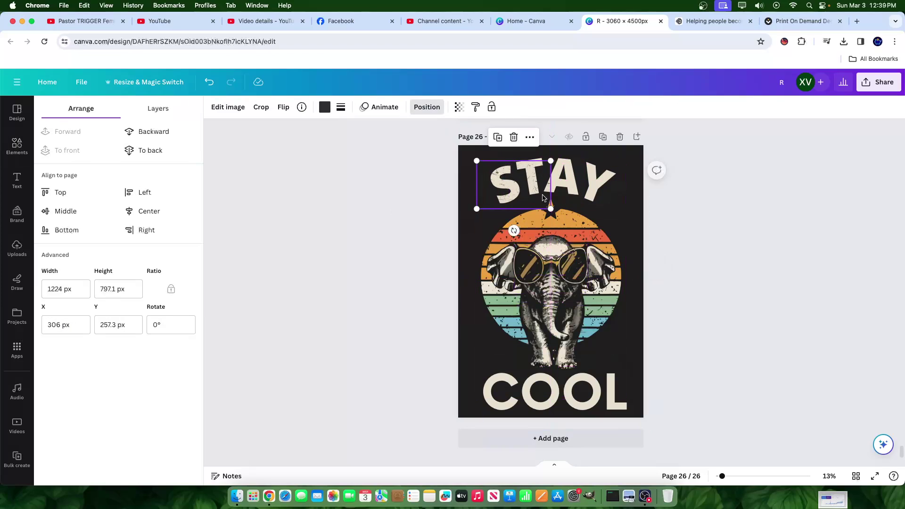
{"action": "left_click_drag", "start_coordinate": [513, 228], "coordinate": [529, 229]}
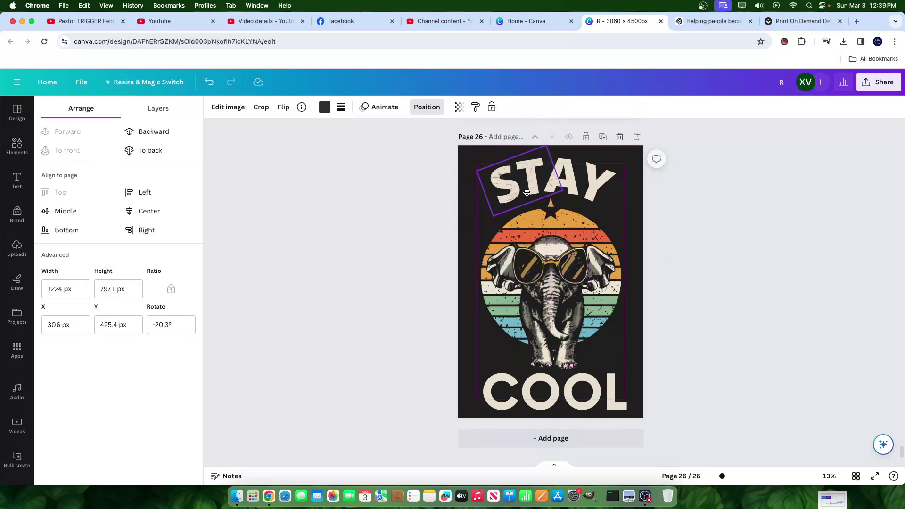
{"action": "left_click_drag", "start_coordinate": [521, 197], "coordinate": [630, 166]}
{"action": "key", "text": "c"}
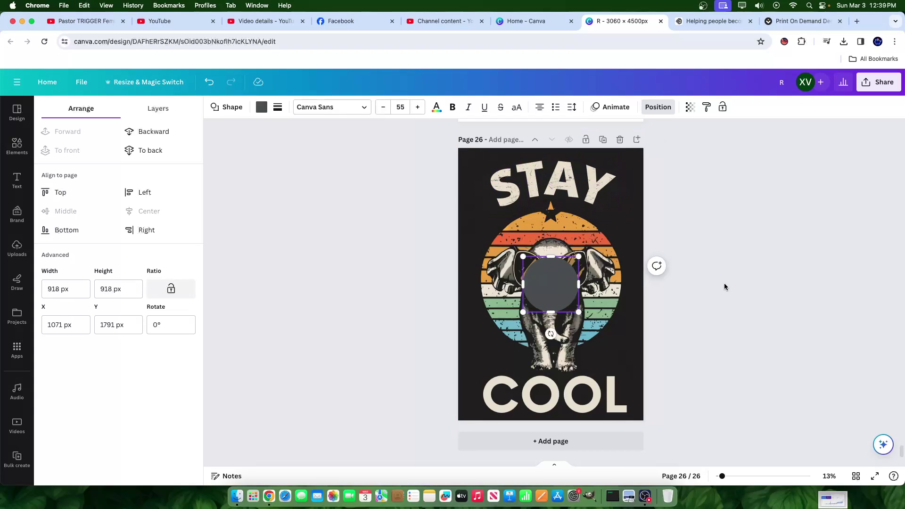
{"action": "left_click", "coordinate": [569, 284]}
{"action": "key", "text": "Delete"}
{"action": "left_click", "coordinate": [580, 185]}
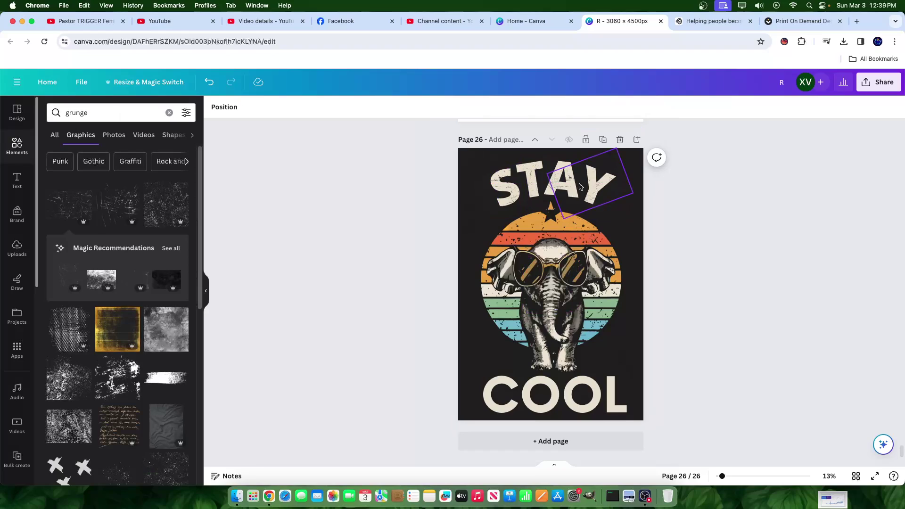
{"action": "mouse_move", "coordinate": [579, 185]}
{"action": "left_mouse_down"}
{"action": "mouse_move", "coordinate": [561, 142]}
{"action": "mouse_move", "coordinate": [578, 181]}
{"action": "left_mouse_up"}
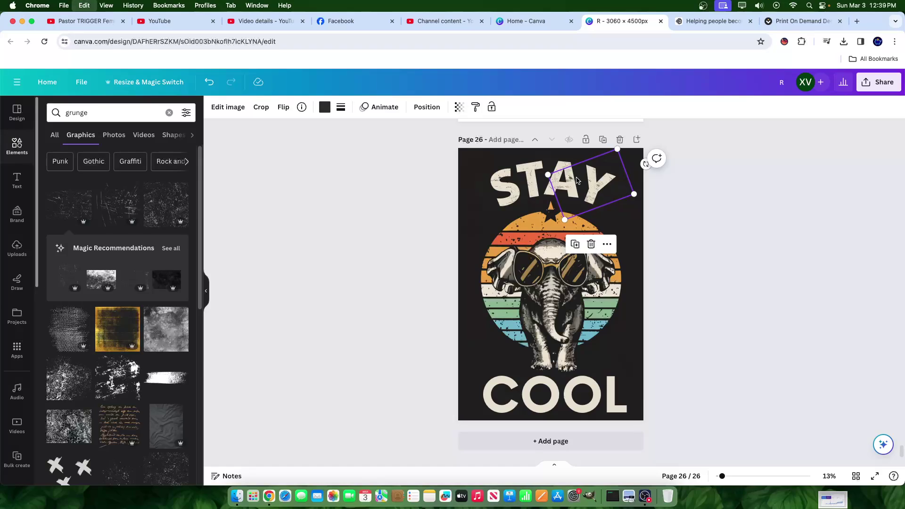
Compare the COOL and STAY text fonts, finishing with COOL selected
{"action": "left_click", "coordinate": [579, 386]}
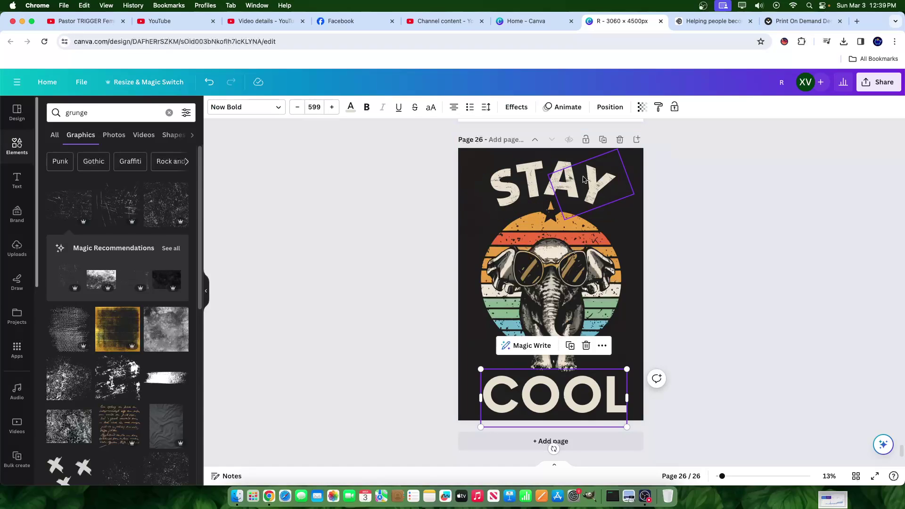
{"action": "left_click", "coordinate": [573, 218]}
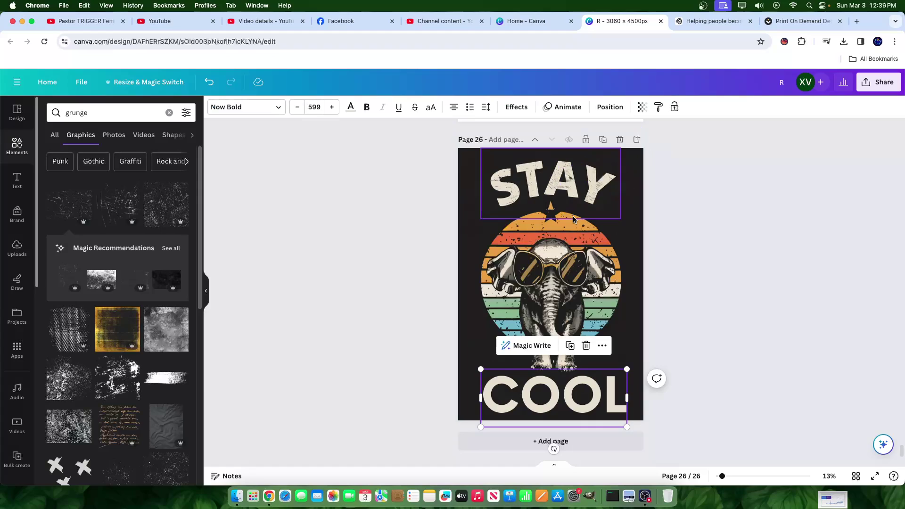
{"action": "left_click", "coordinate": [560, 400]}
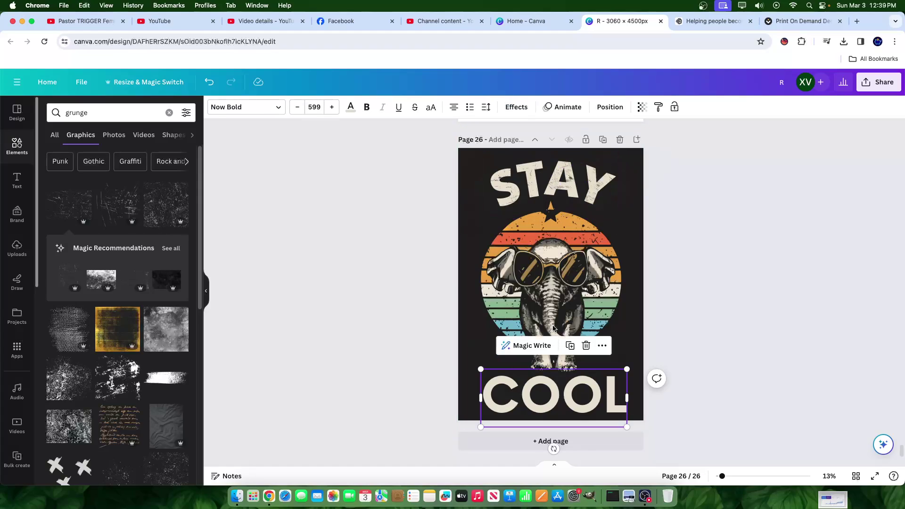
{"action": "left_click", "coordinate": [581, 217]}
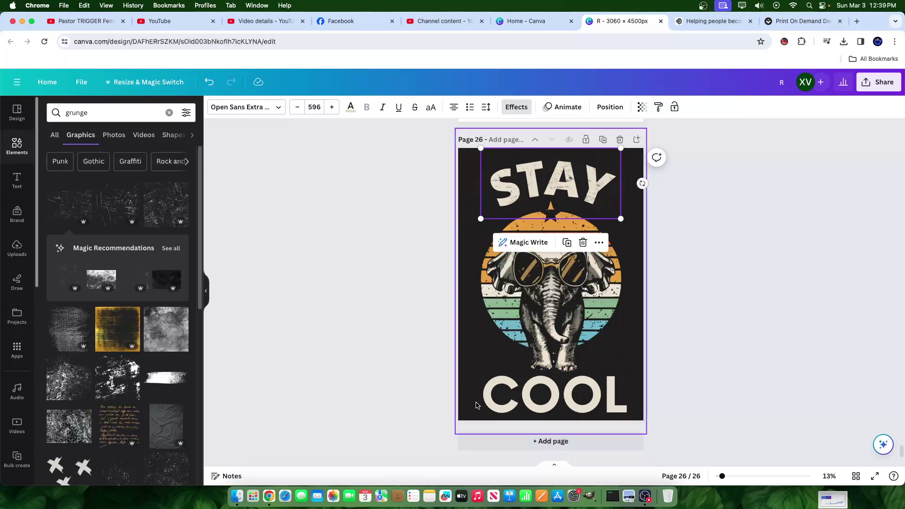
{"action": "left_click", "coordinate": [498, 395]}
Change COOL's font from Now Bold to Open Sans ExtraBold
{"action": "left_click", "coordinate": [249, 112]}
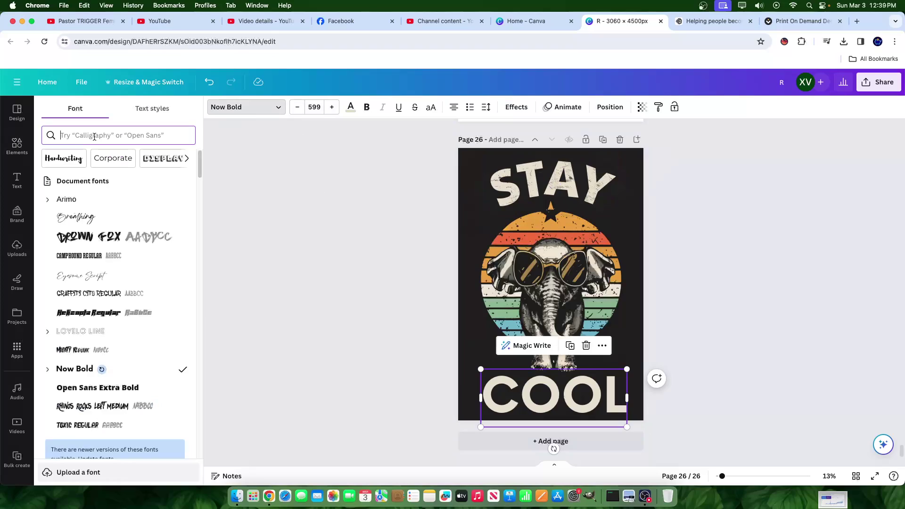
{"action": "left_click", "coordinate": [108, 135]}
{"action": "type", "text": "open sans"}
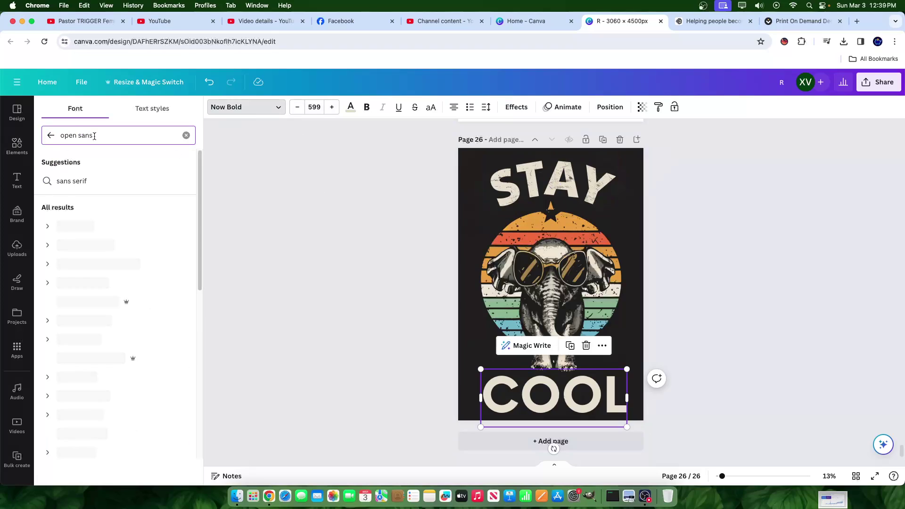
{"action": "scroll", "coordinate": [97, 251], "scroll_direction": "down", "scroll_amount": 5}
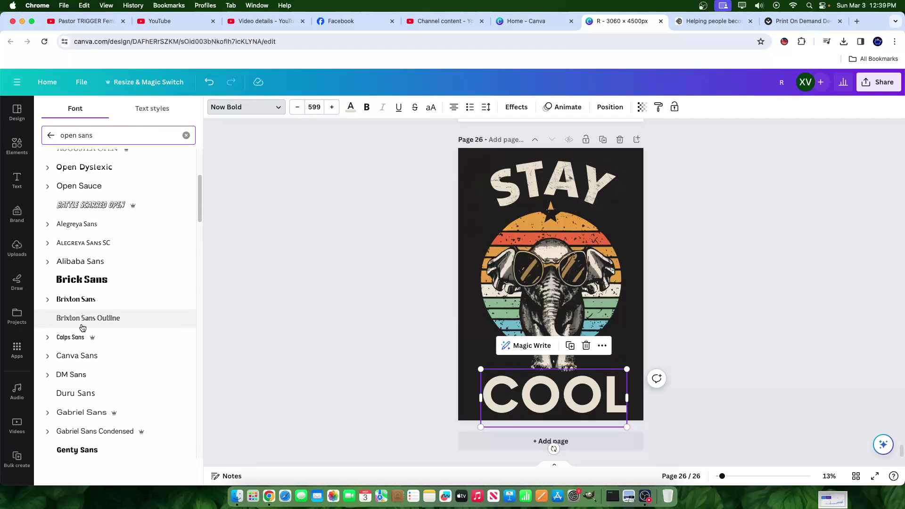
{"action": "scroll", "coordinate": [97, 252], "scroll_direction": "up", "scroll_amount": 4}
{"action": "scroll", "coordinate": [92, 264], "scroll_direction": "down", "scroll_amount": 5}
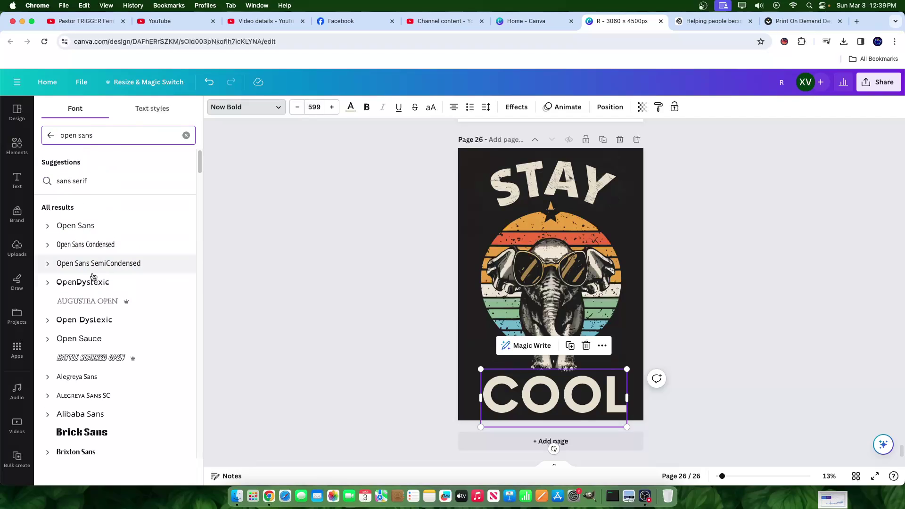
{"action": "scroll", "coordinate": [71, 274], "scroll_direction": "down", "scroll_amount": 5}
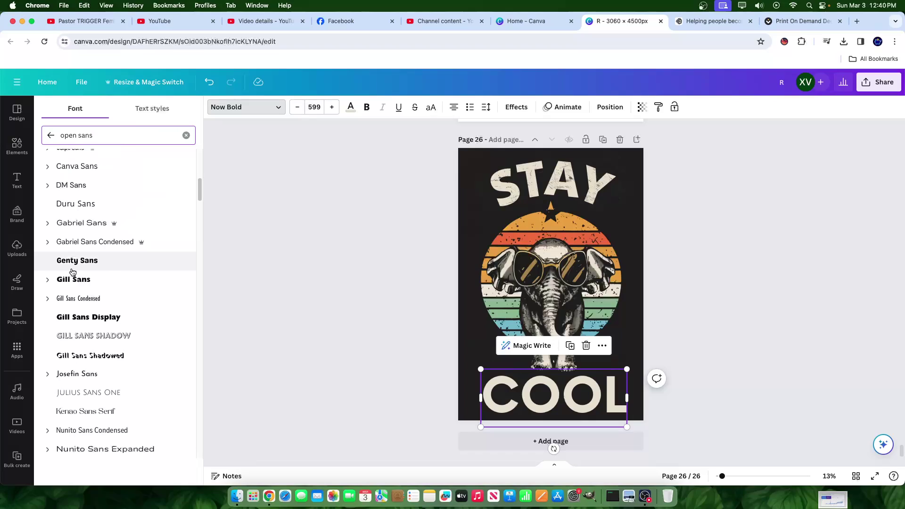
{"action": "scroll", "coordinate": [66, 274], "scroll_direction": "up", "scroll_amount": 10}
{"action": "left_click", "coordinate": [49, 226]}
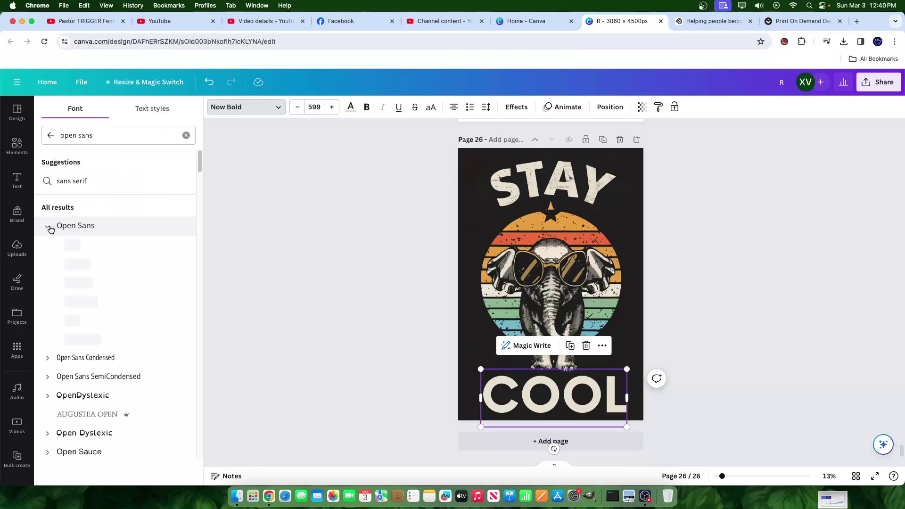
{"action": "left_click", "coordinate": [88, 338]}
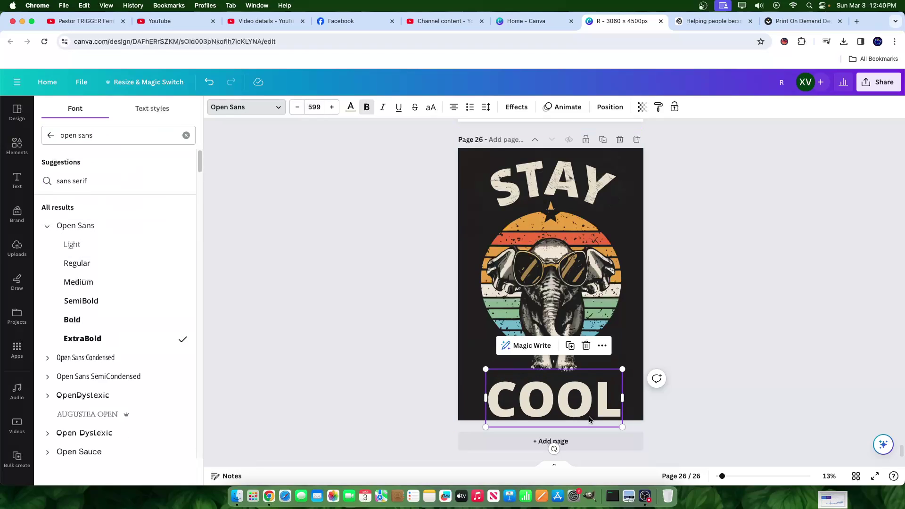
Nudge COOL up slightly and move the tilted grunge texture from STAY onto COOL's right end
{"action": "left_click", "coordinate": [745, 353]}
{"action": "left_click_drag", "start_coordinate": [590, 400], "coordinate": [583, 391]}
{"action": "left_click", "coordinate": [589, 201]}
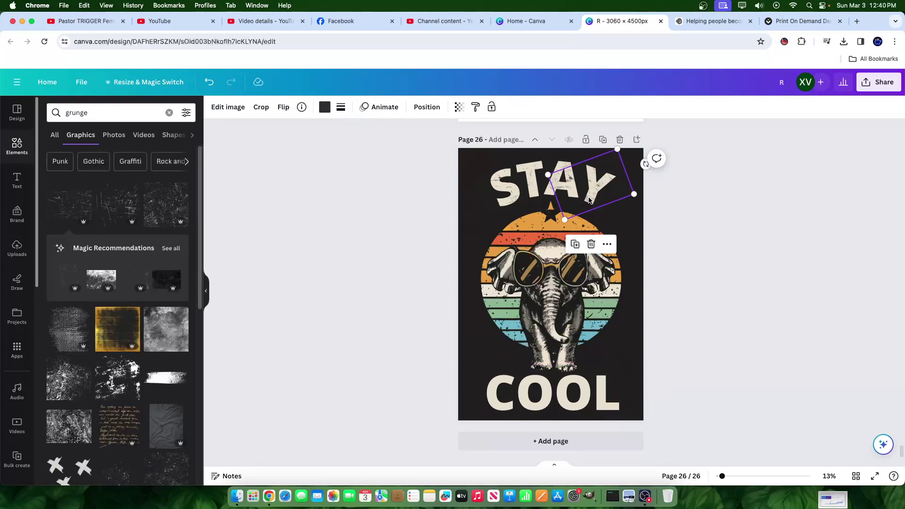
{"action": "left_click_drag", "start_coordinate": [590, 200], "coordinate": [612, 411]}
{"action": "left_click", "coordinate": [646, 398]}
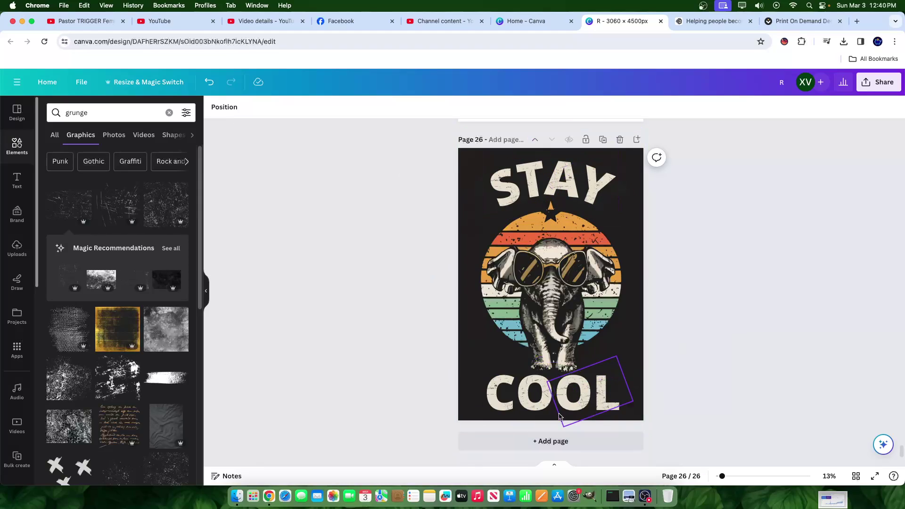
Add an Outline effect to COOL in the sun's orange, #E9AC3C, at thickness 50
{"action": "left_click", "coordinate": [535, 418]}
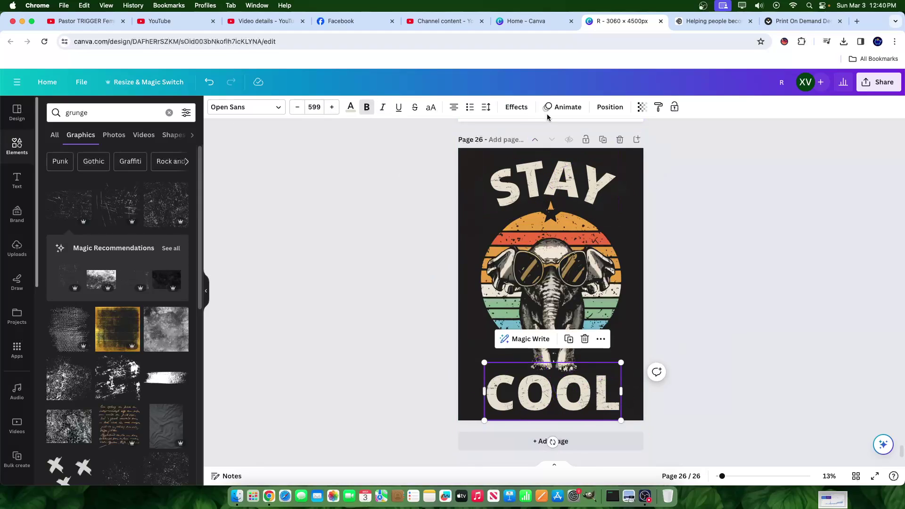
{"action": "left_click", "coordinate": [516, 107]}
{"action": "left_click", "coordinate": [166, 229]}
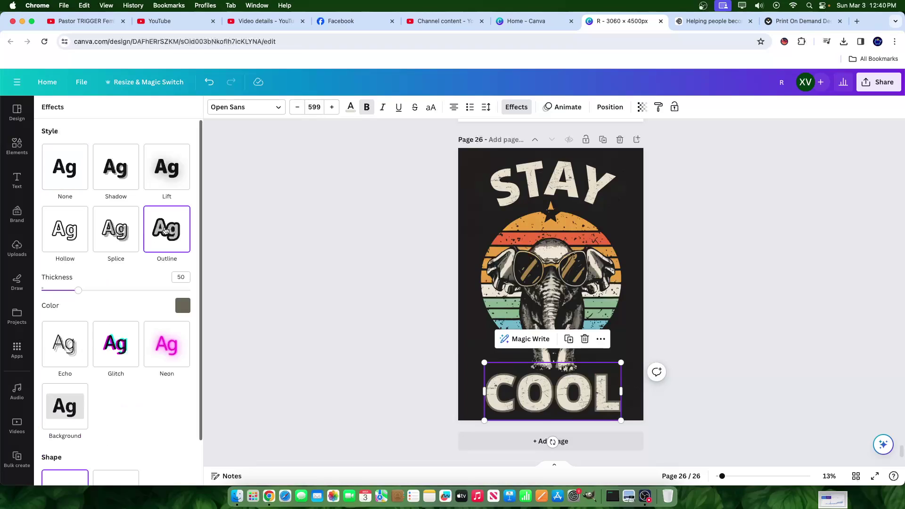
{"action": "left_click", "coordinate": [183, 306]}
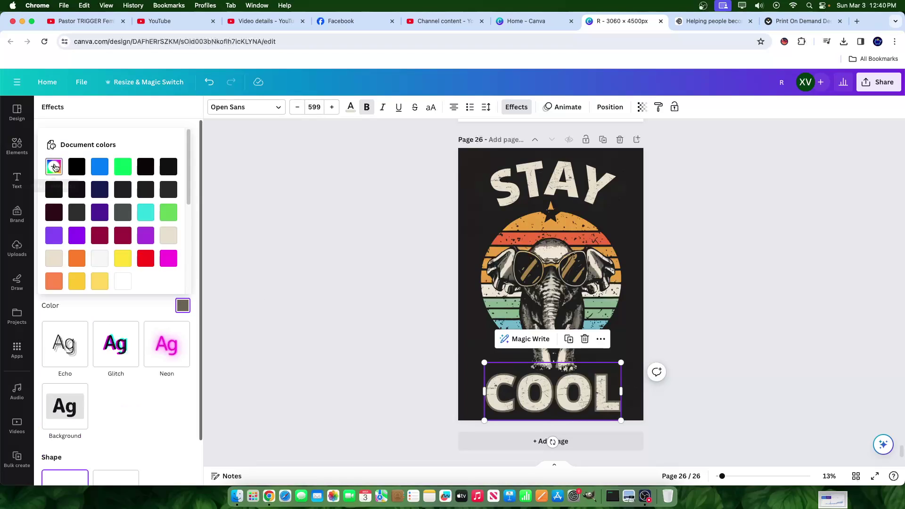
{"action": "left_click", "coordinate": [54, 167]}
{"action": "left_click", "coordinate": [175, 262]}
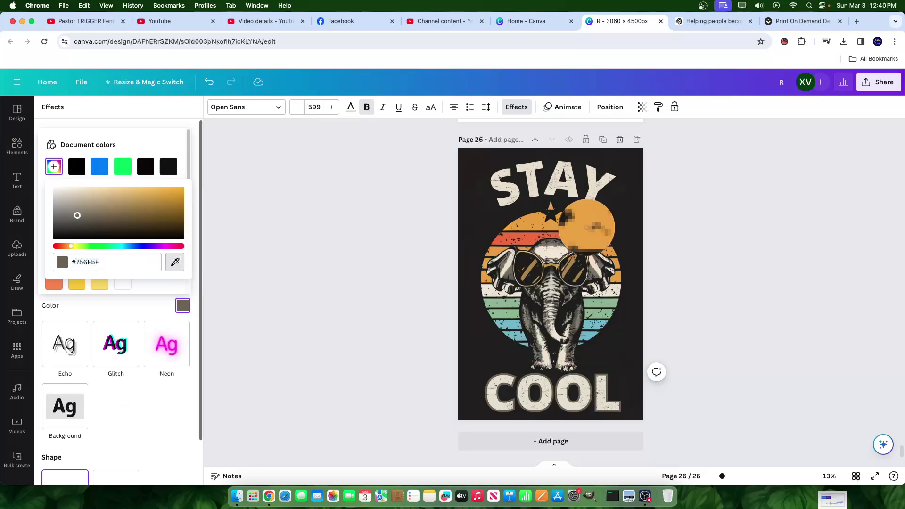
{"action": "left_click", "coordinate": [586, 227]}
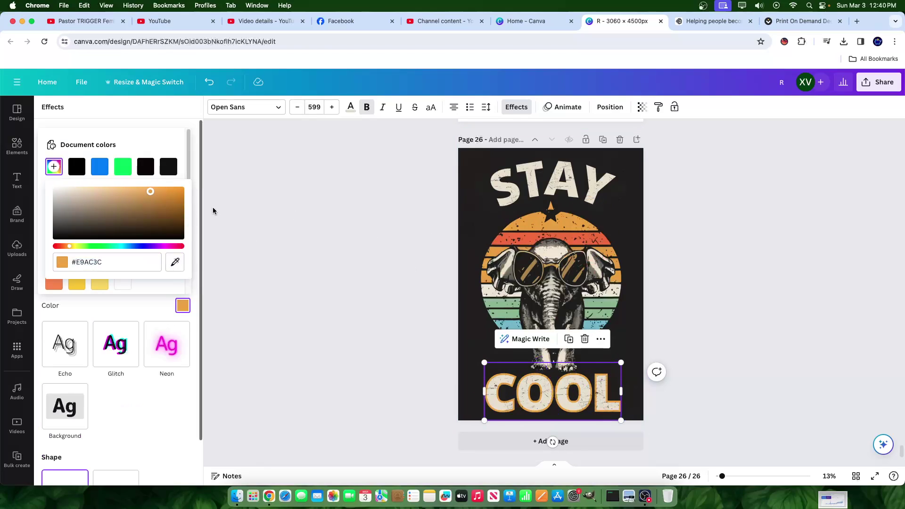
{"action": "key", "text": "Escape"}
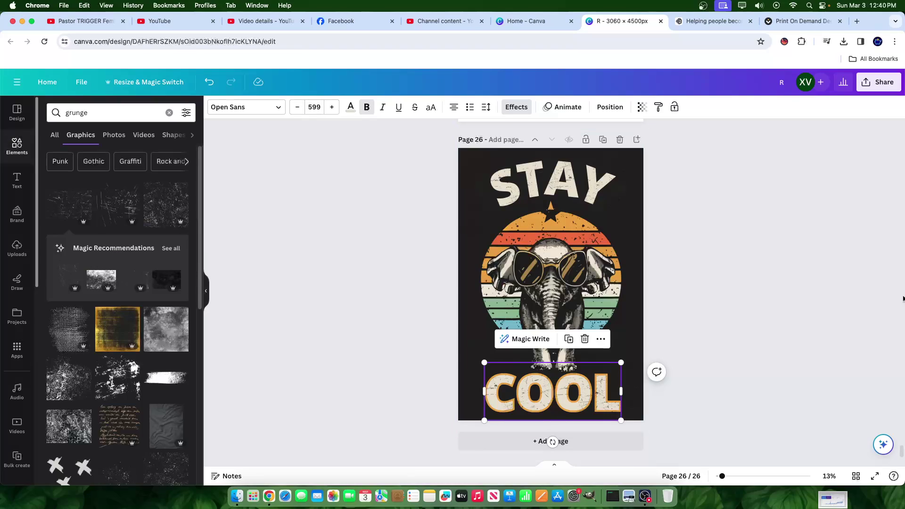
{"action": "left_click", "coordinate": [714, 24]}
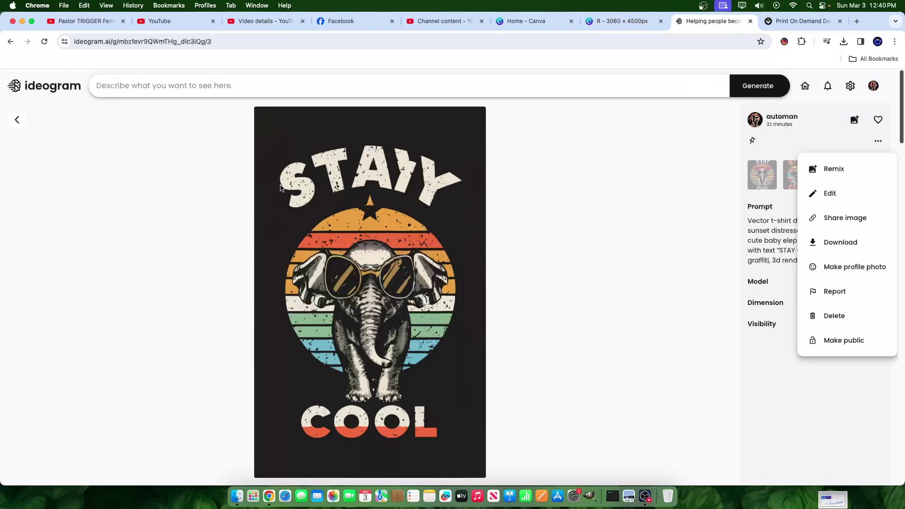
{"action": "left_click", "coordinate": [591, 256]}
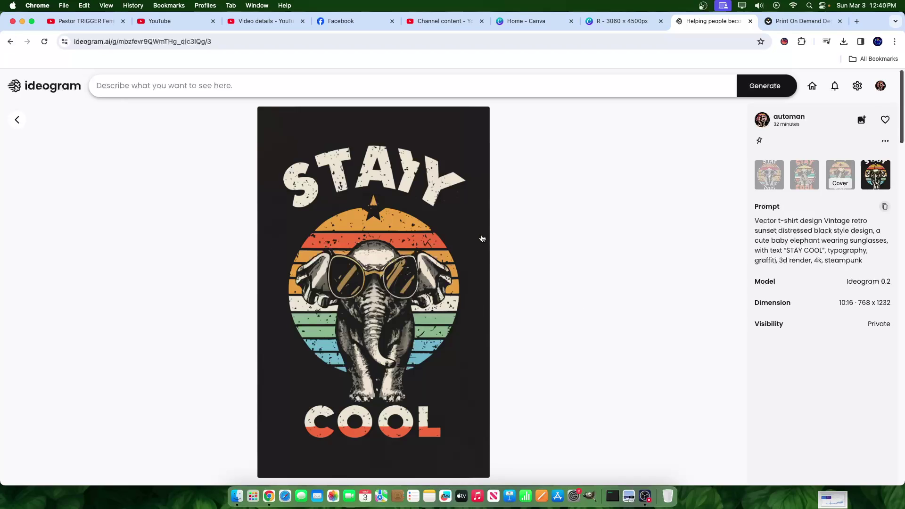
{"action": "left_click", "coordinate": [16, 121]}
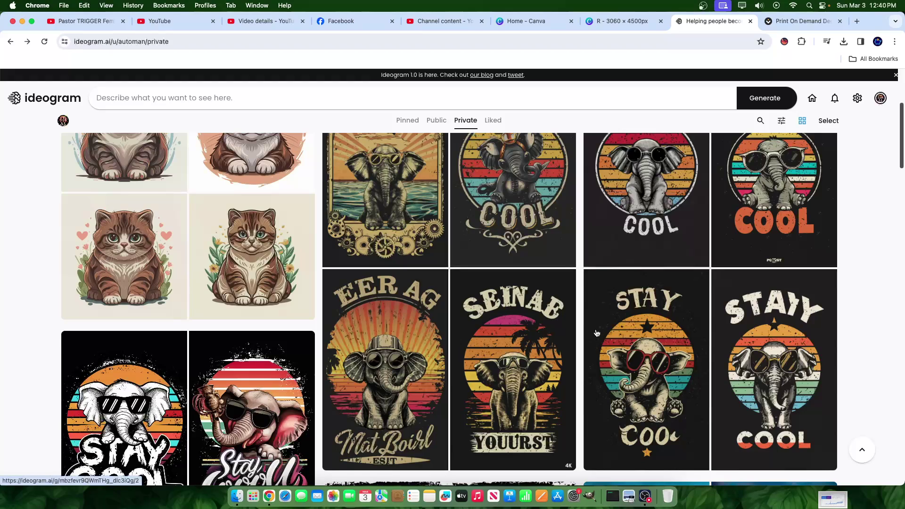
{"action": "scroll", "coordinate": [596, 333], "scroll_direction": "down", "scroll_amount": 5}
{"action": "scroll", "coordinate": [491, 306], "scroll_direction": "up", "scroll_amount": 4}
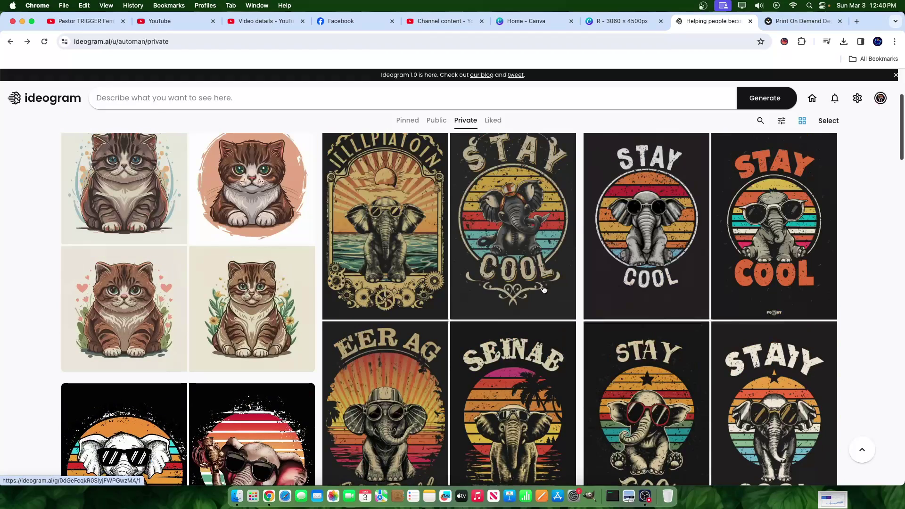
{"action": "scroll", "coordinate": [545, 289], "scroll_direction": "up", "scroll_amount": 3}
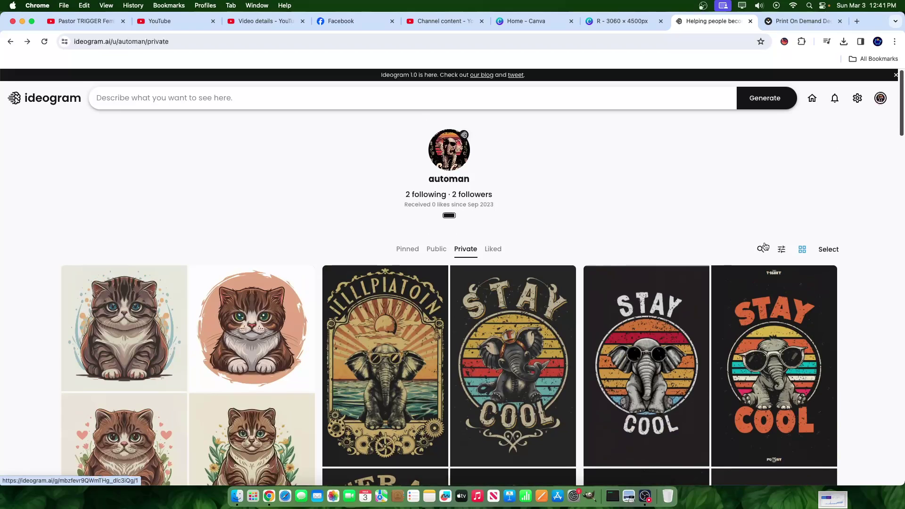
{"action": "left_click", "coordinate": [590, 22]}
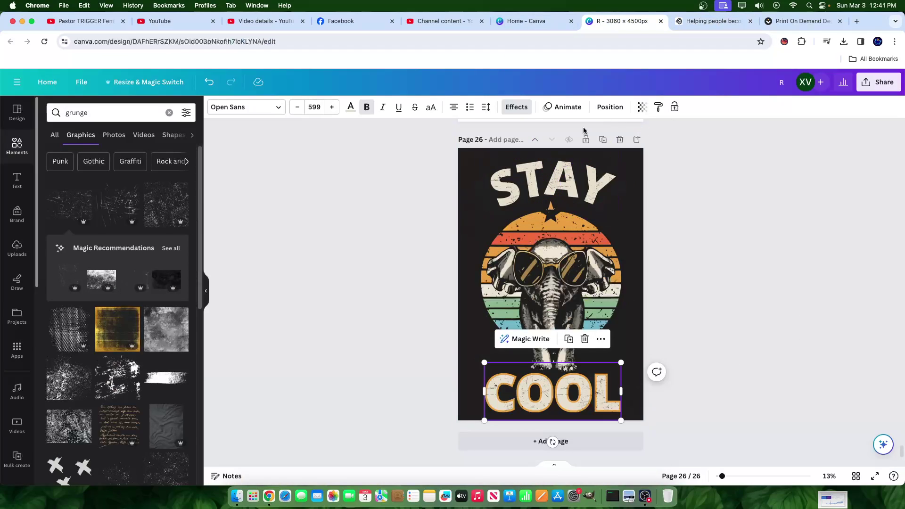
{"action": "left_click", "coordinate": [711, 20]}
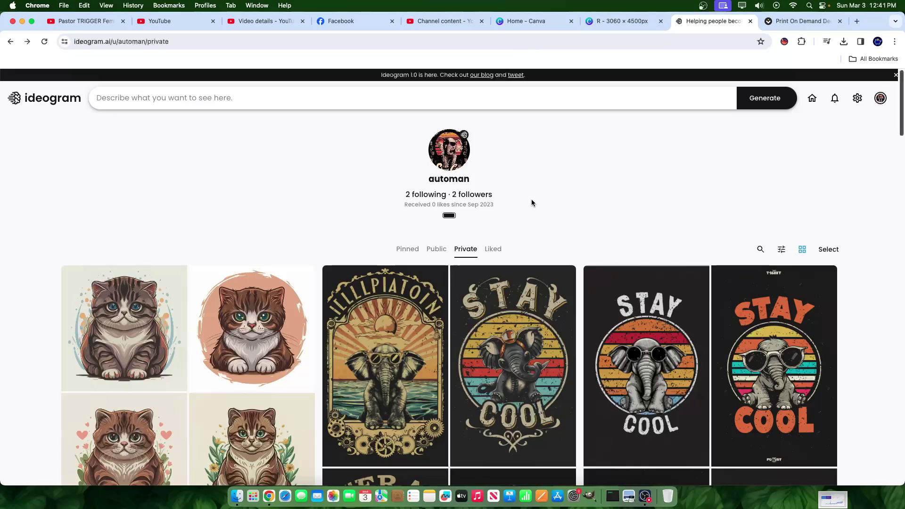
{"action": "left_click", "coordinate": [612, 21]}
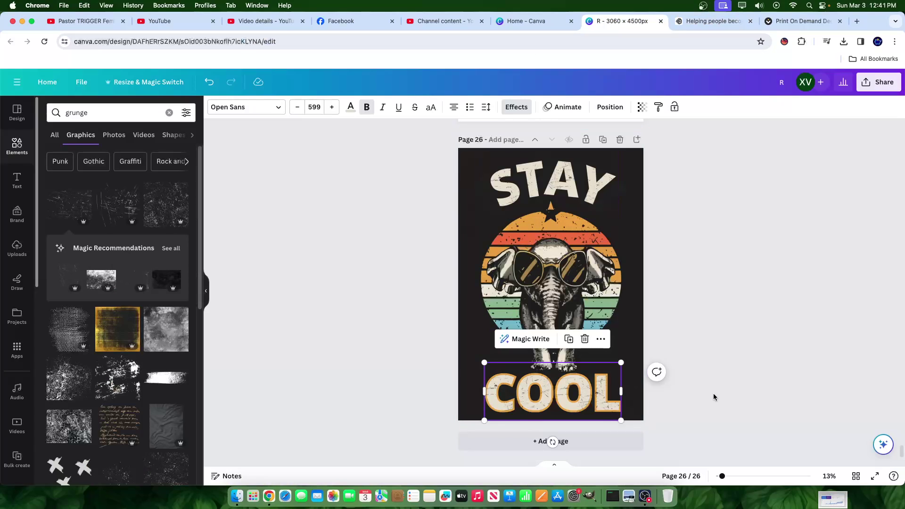
{"action": "left_click", "coordinate": [763, 339]}
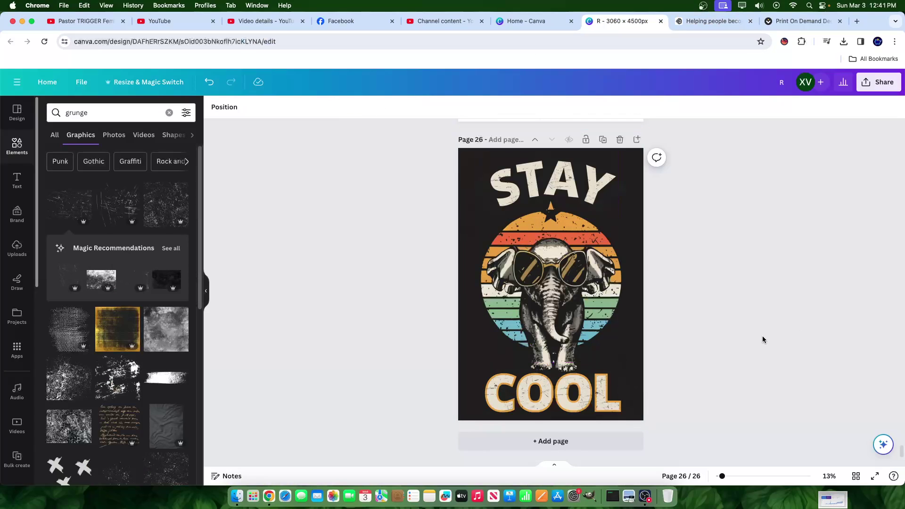